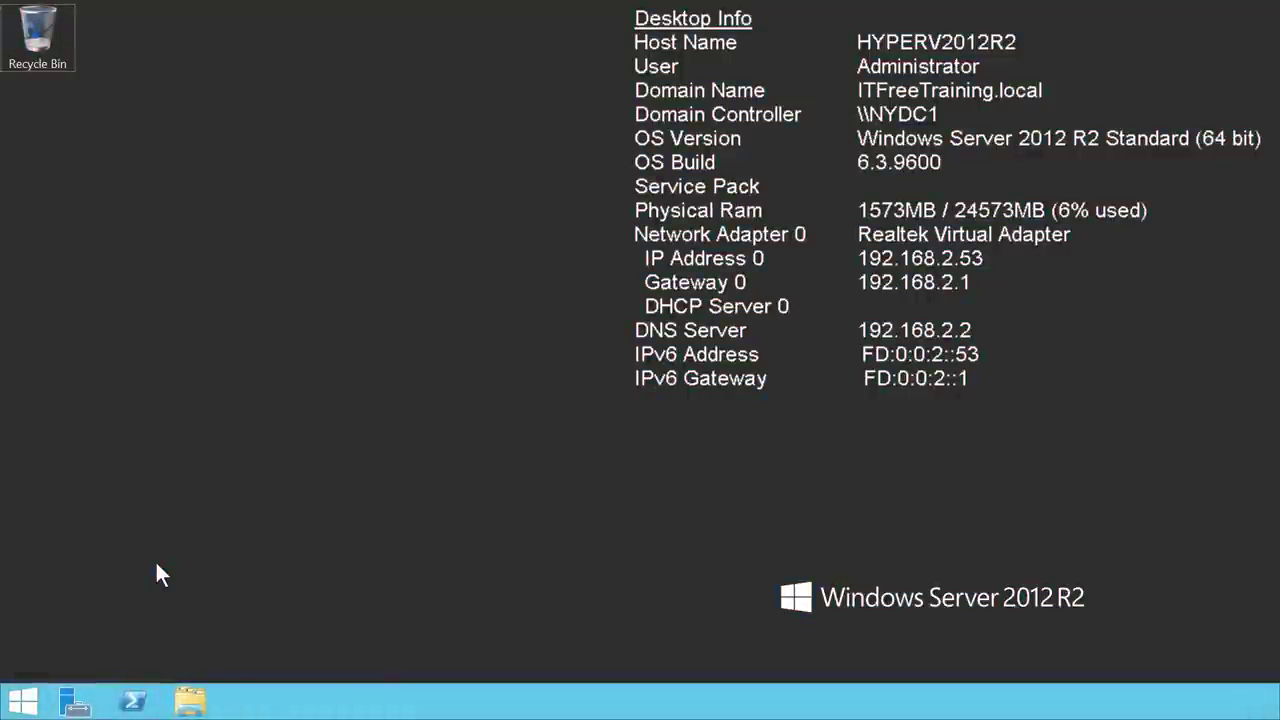
# Open Disk Management on the server.
pyautogui.rightClick(22, 700)
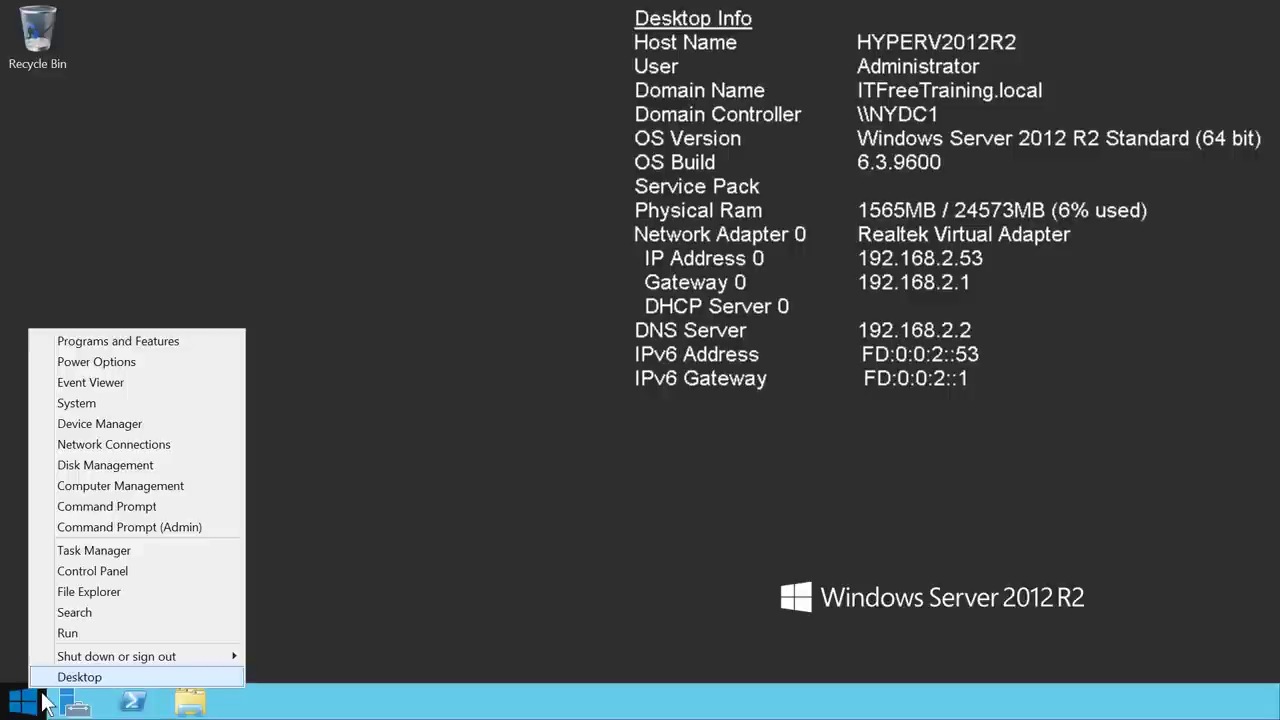
pyautogui.click(184, 482)
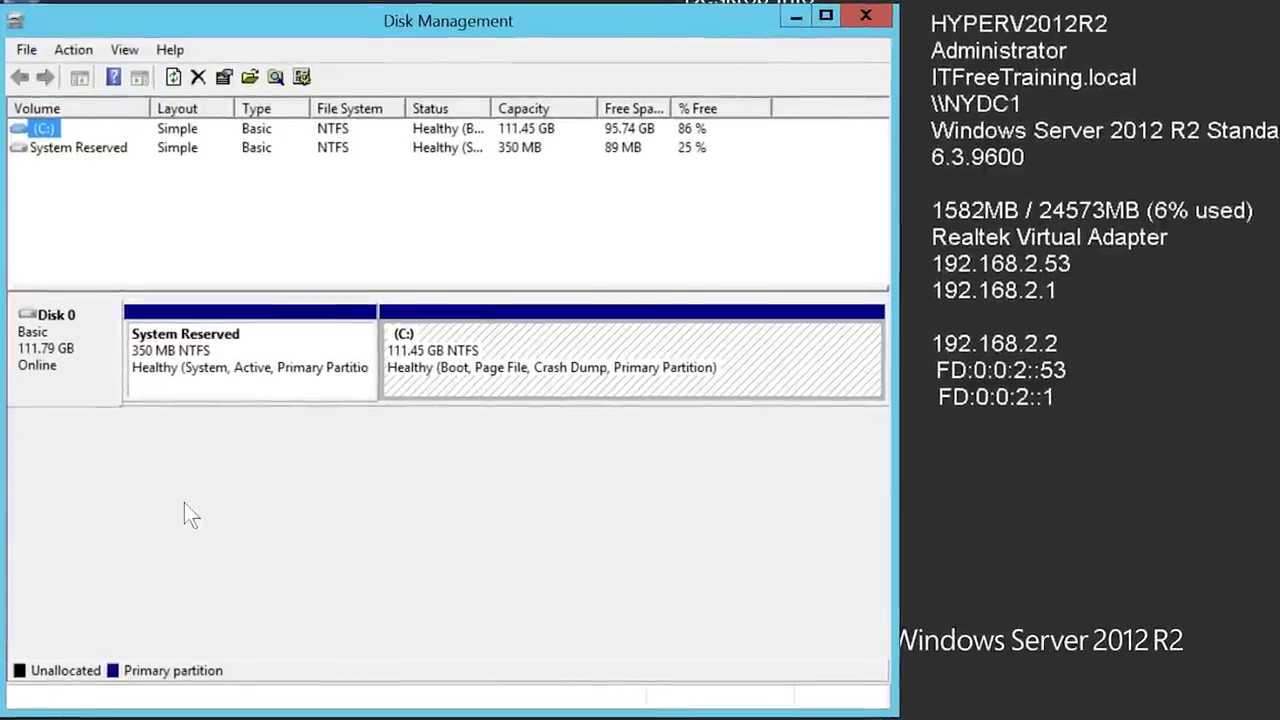
# Try to create a dynamically expanding 2 TB virtual hard disk in VHD format at c:\DataDrive.
pyautogui.click(75, 52)
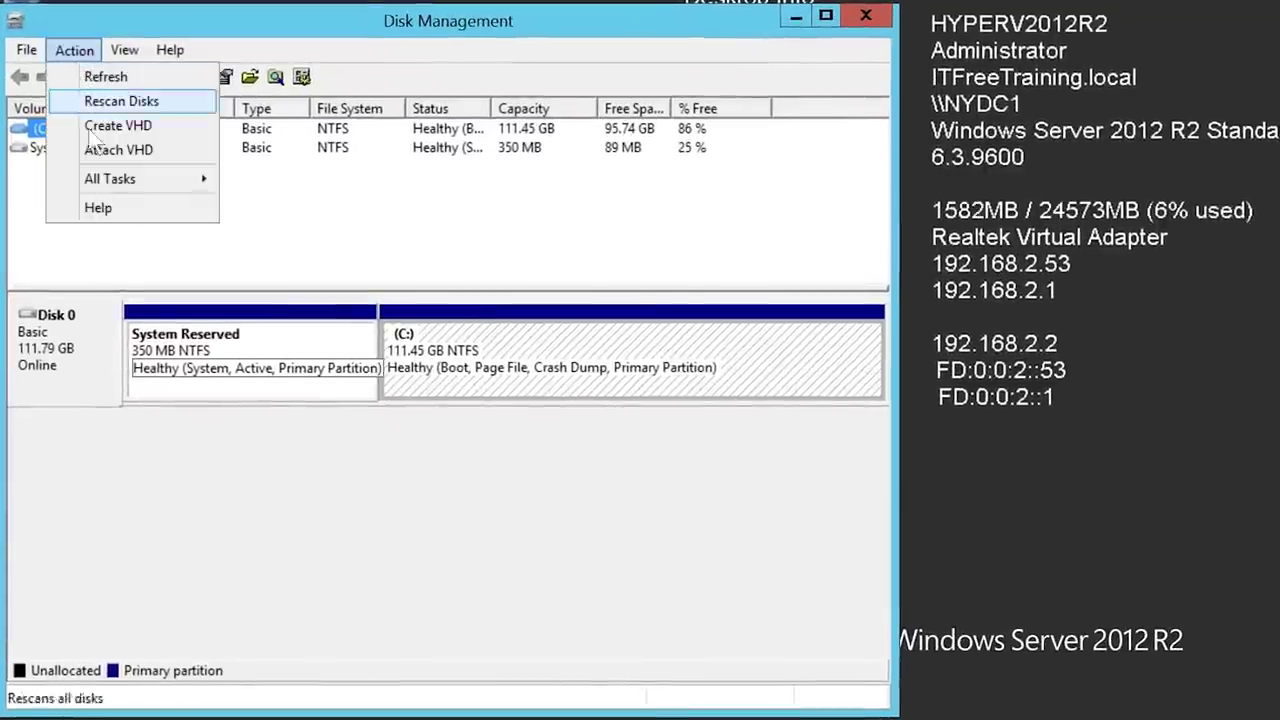
pyautogui.click(176, 136)
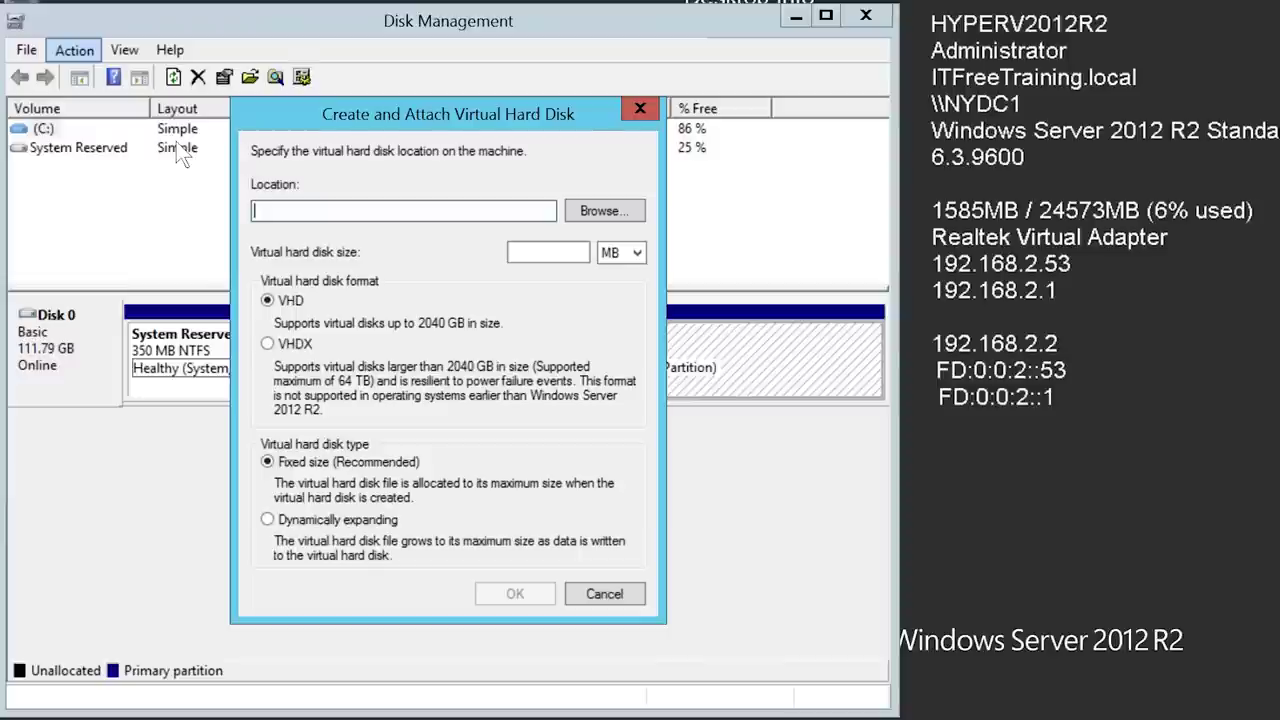
pyautogui.write('c:\\DataDrive')
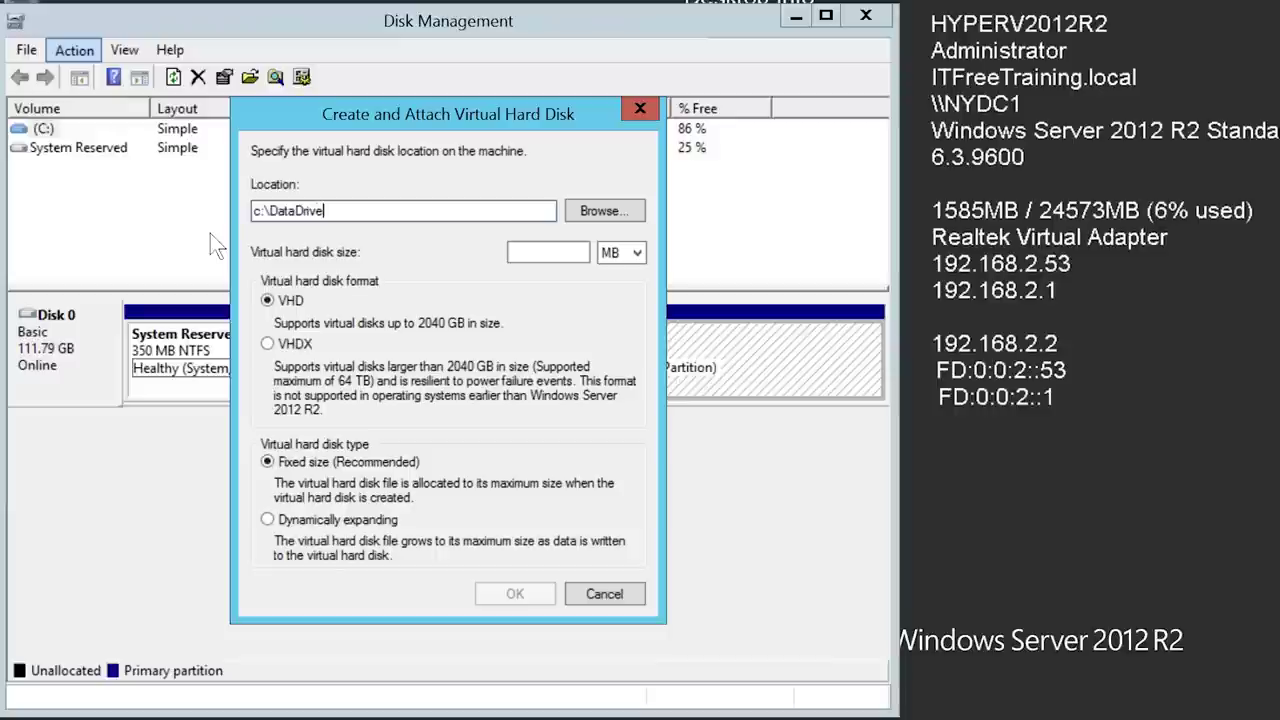
pyautogui.click(548, 252)
pyautogui.write('2')
pyautogui.click(634, 255)
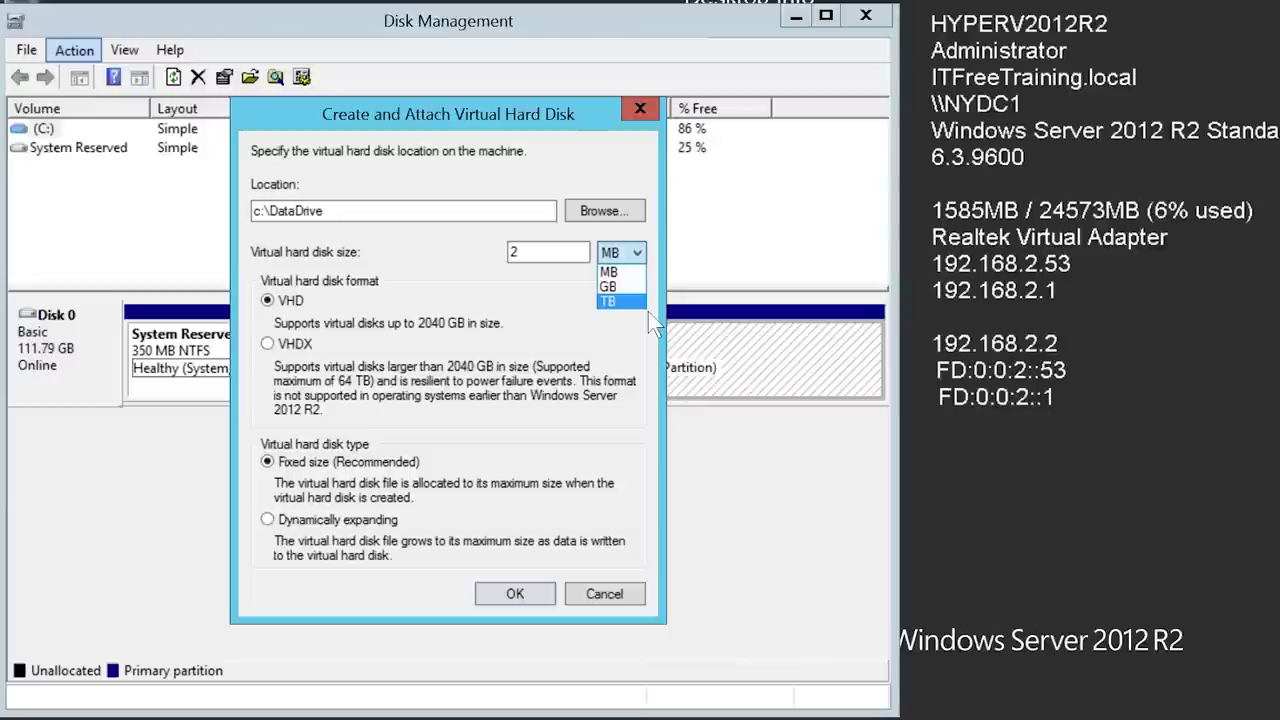
pyautogui.click(646, 306)
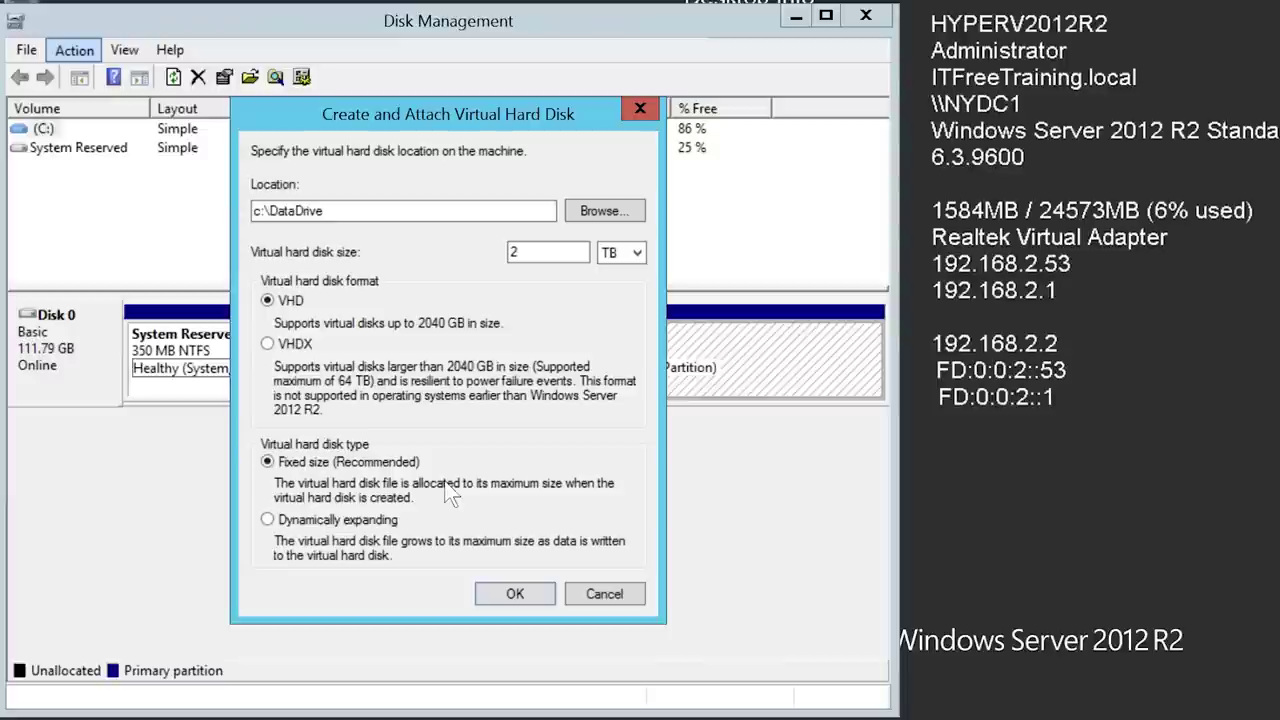
pyautogui.click(270, 522)
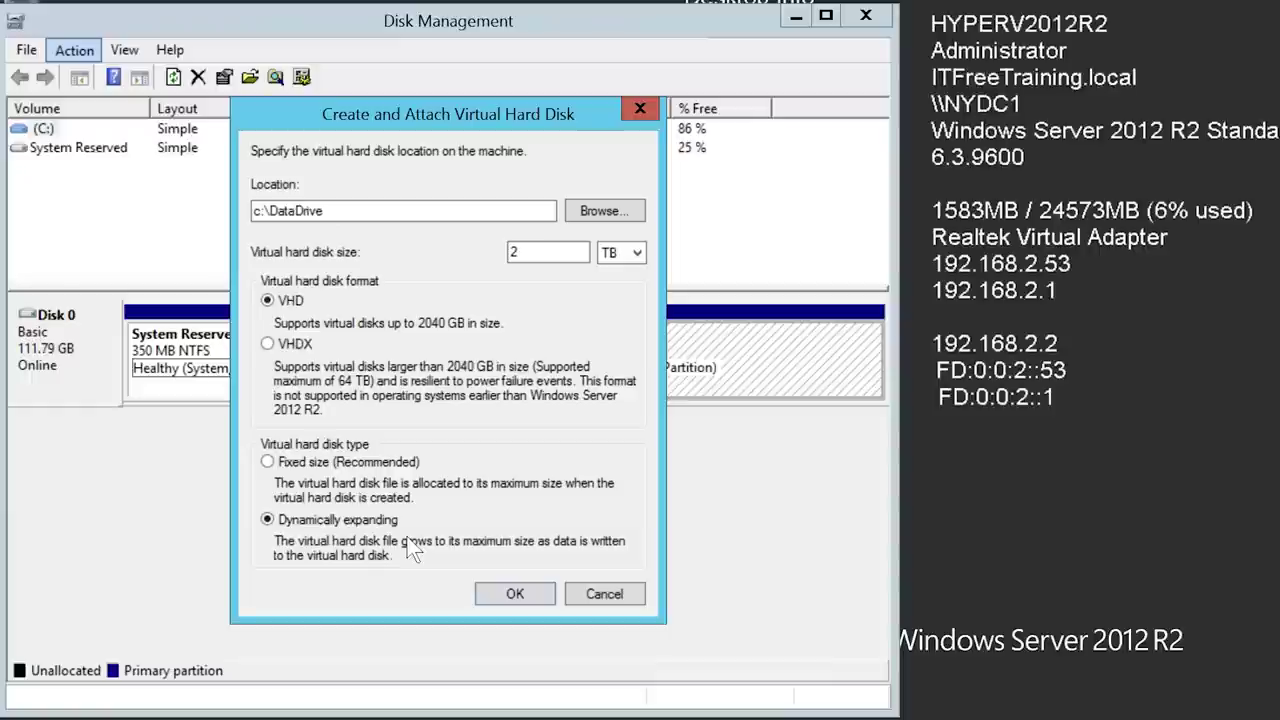
pyautogui.click(515, 594)
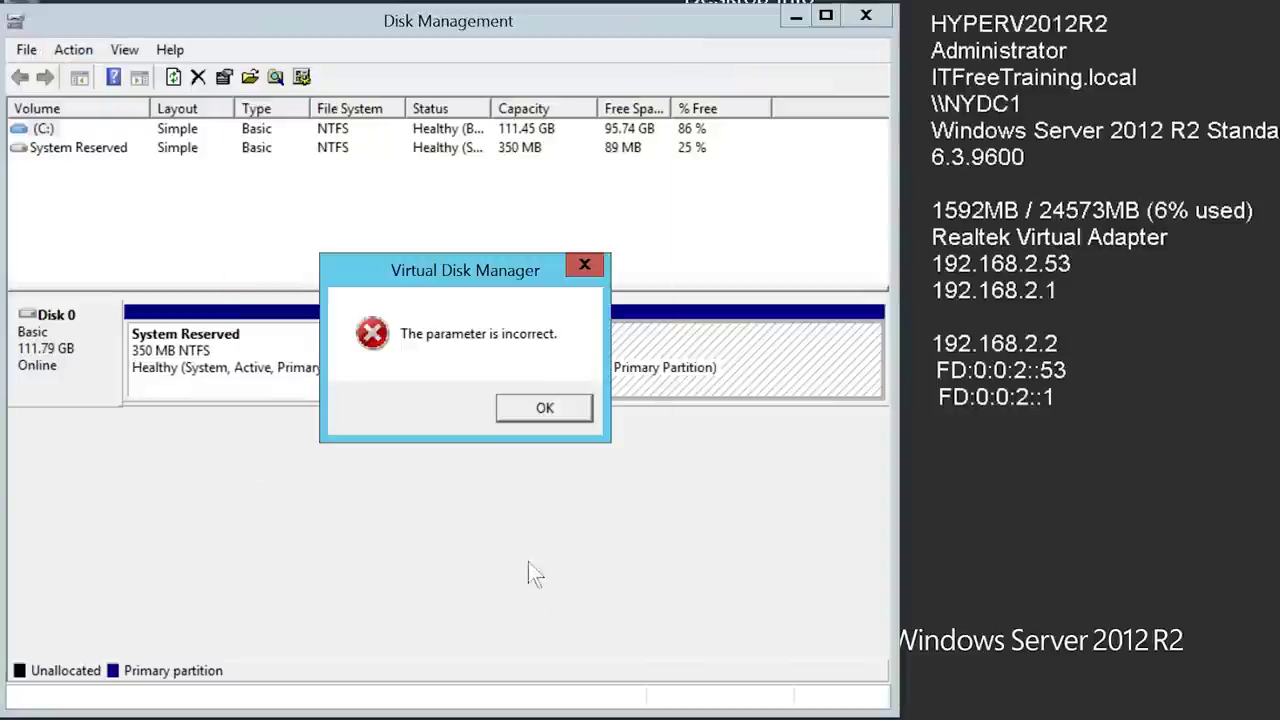
pyautogui.click(545, 408)
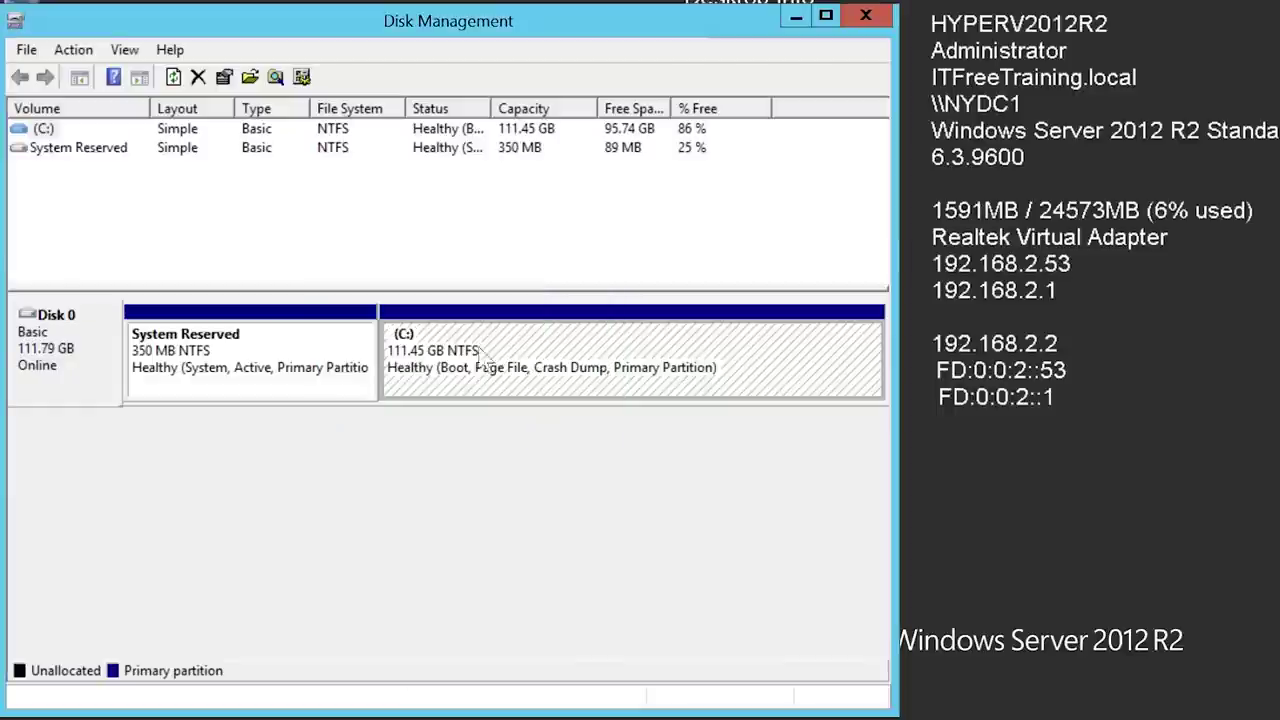
# Create and attach a dynamically expanding 1.9 TB virtual hard disk in VHD format at c:\DataDrive.
pyautogui.click(74, 49)
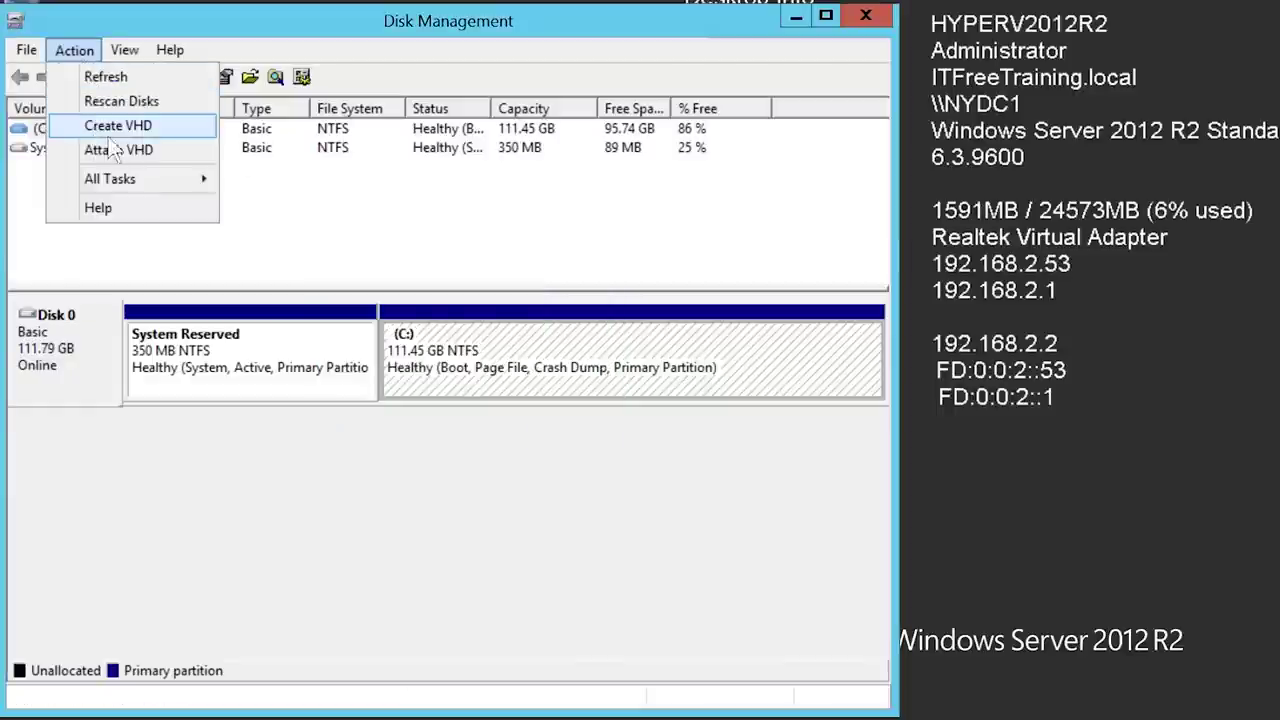
pyautogui.click(185, 137)
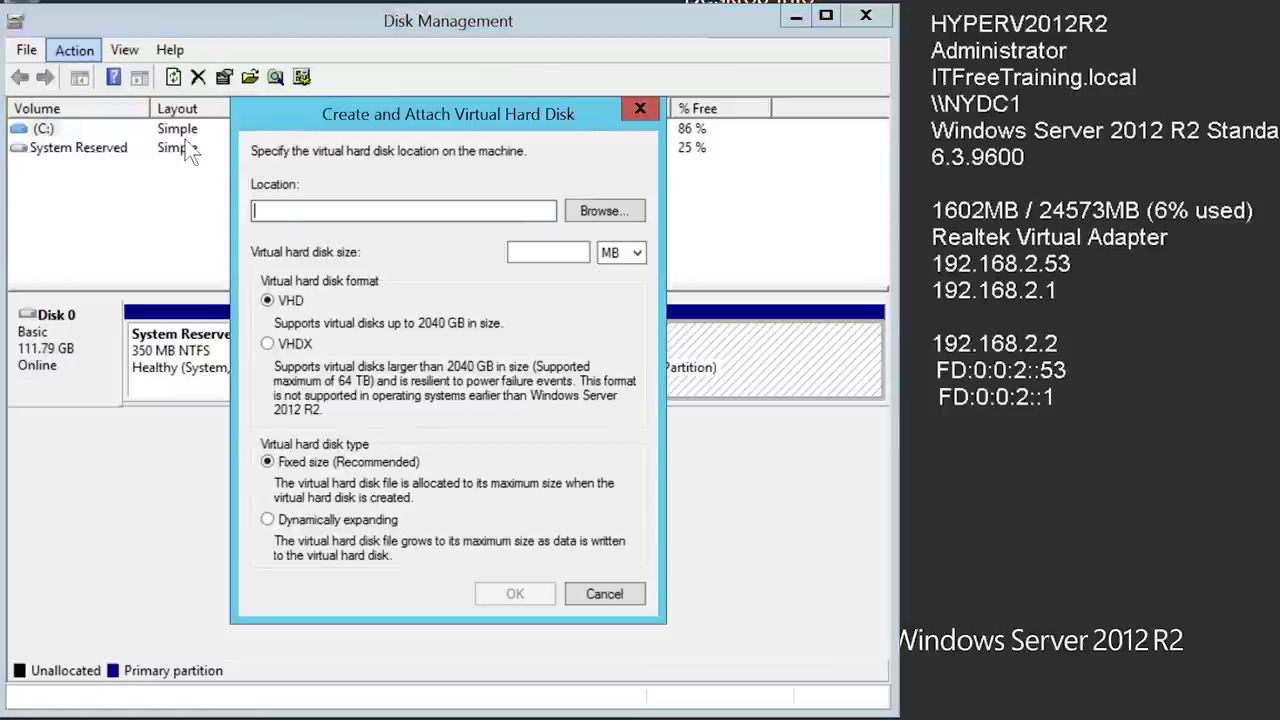
pyautogui.write('c:\\DataDrive')
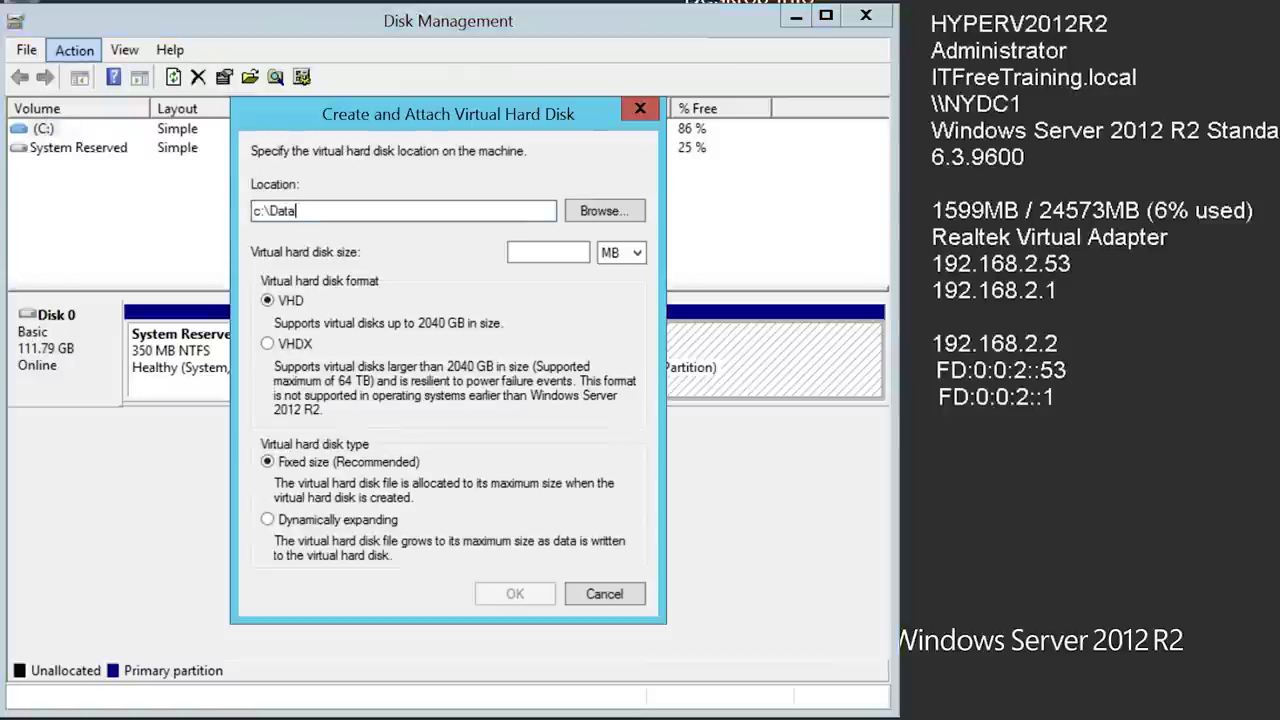
pyautogui.click(540, 252)
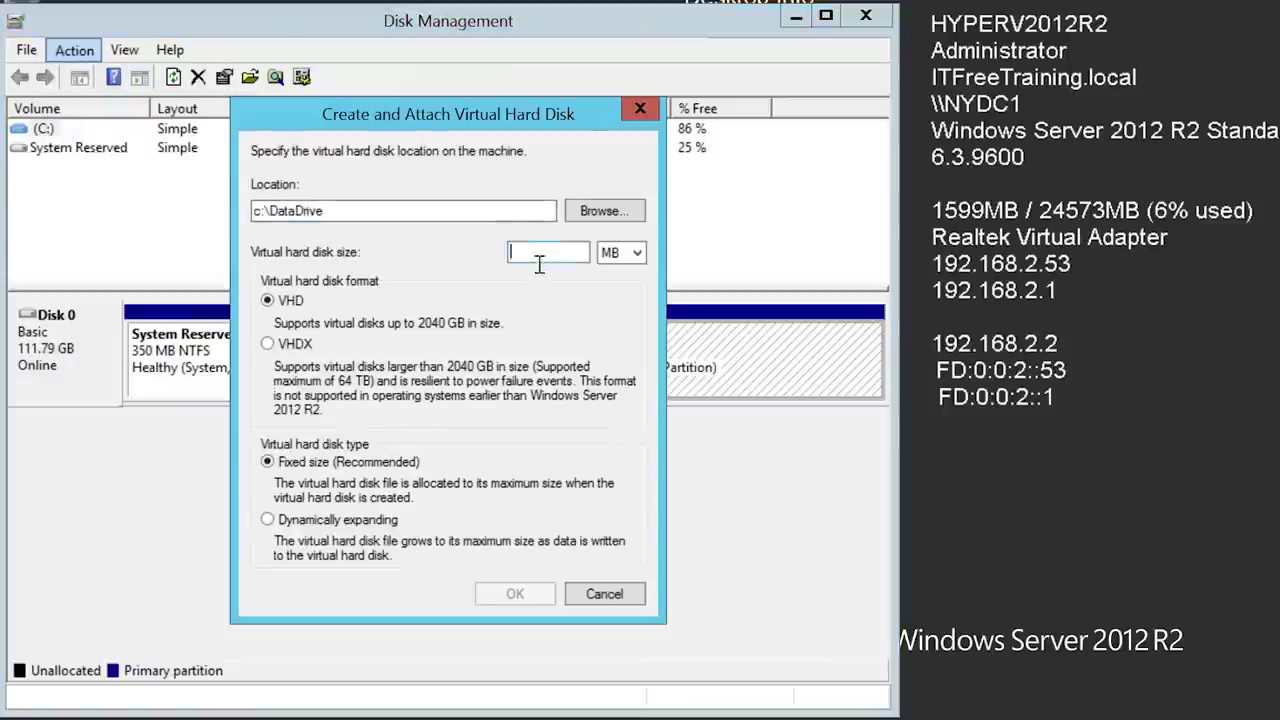
pyautogui.write('1.9')
pyautogui.click(636, 253)
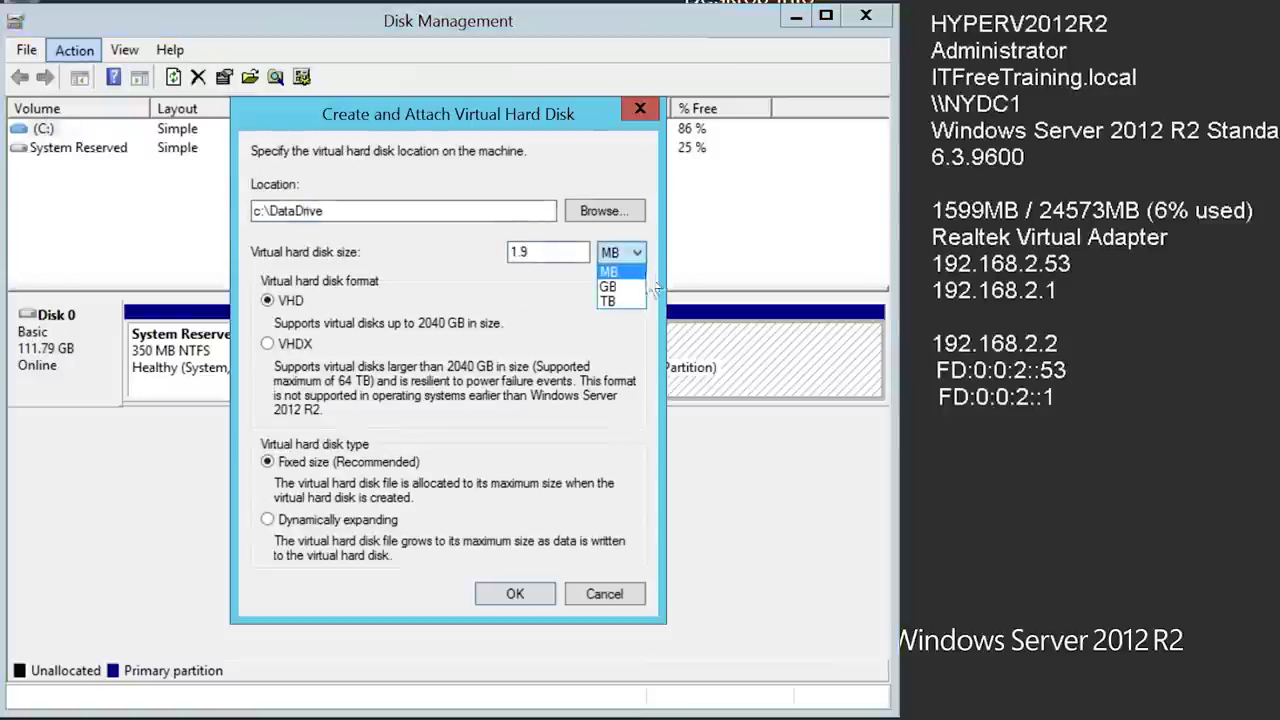
pyautogui.click(640, 308)
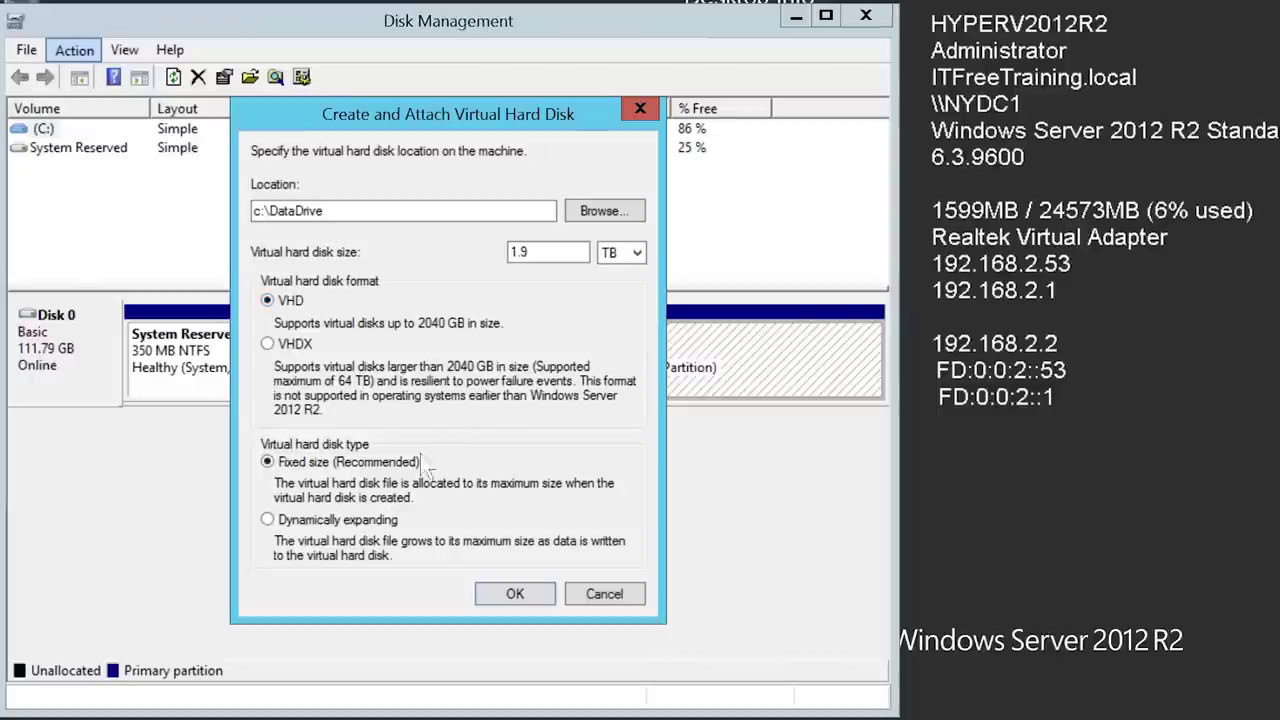
pyautogui.click(320, 520)
pyautogui.click(553, 603)
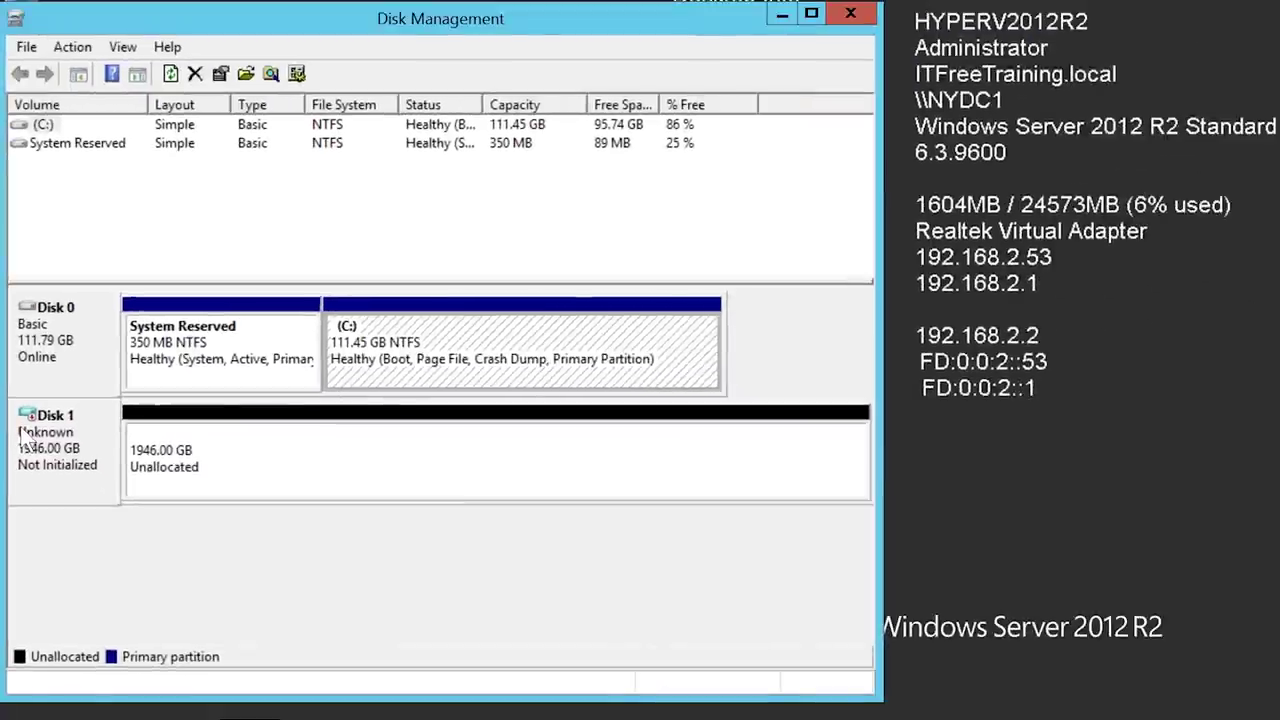
# Initialize Disk 1 with the MBR (Master Boot Record) partition style.
pyautogui.click(54, 440)
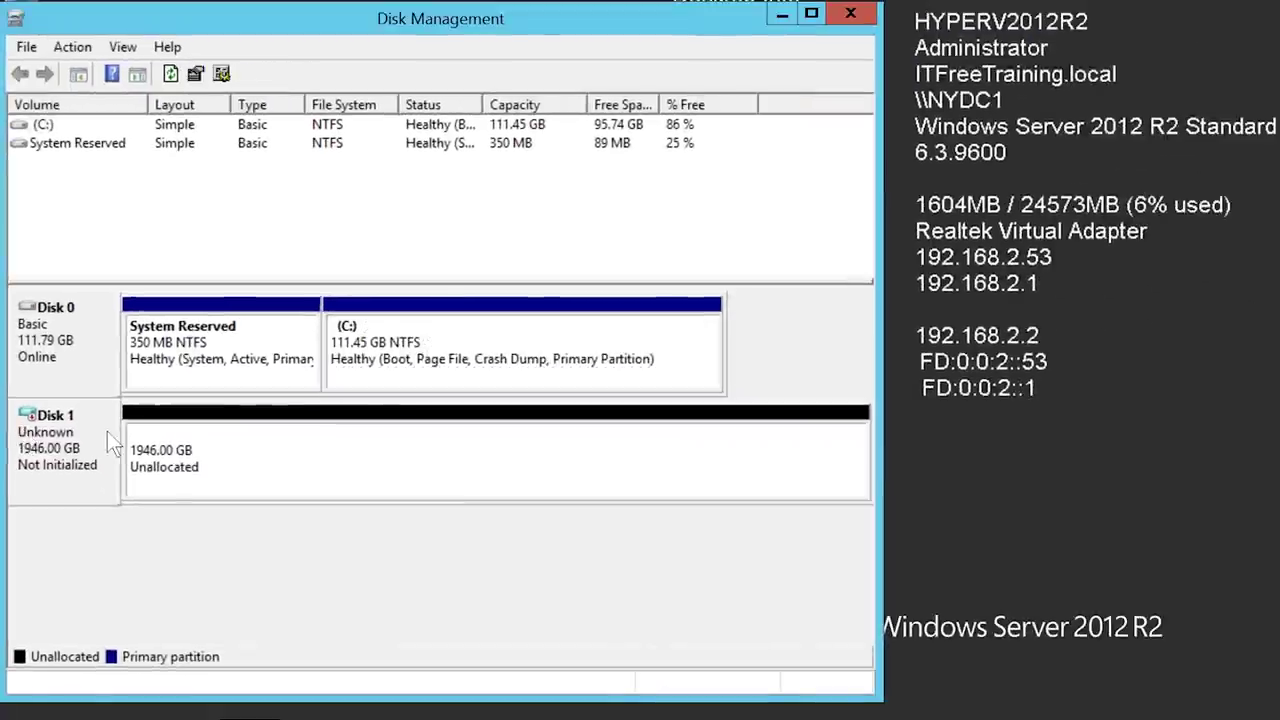
pyautogui.rightClick(98, 428)
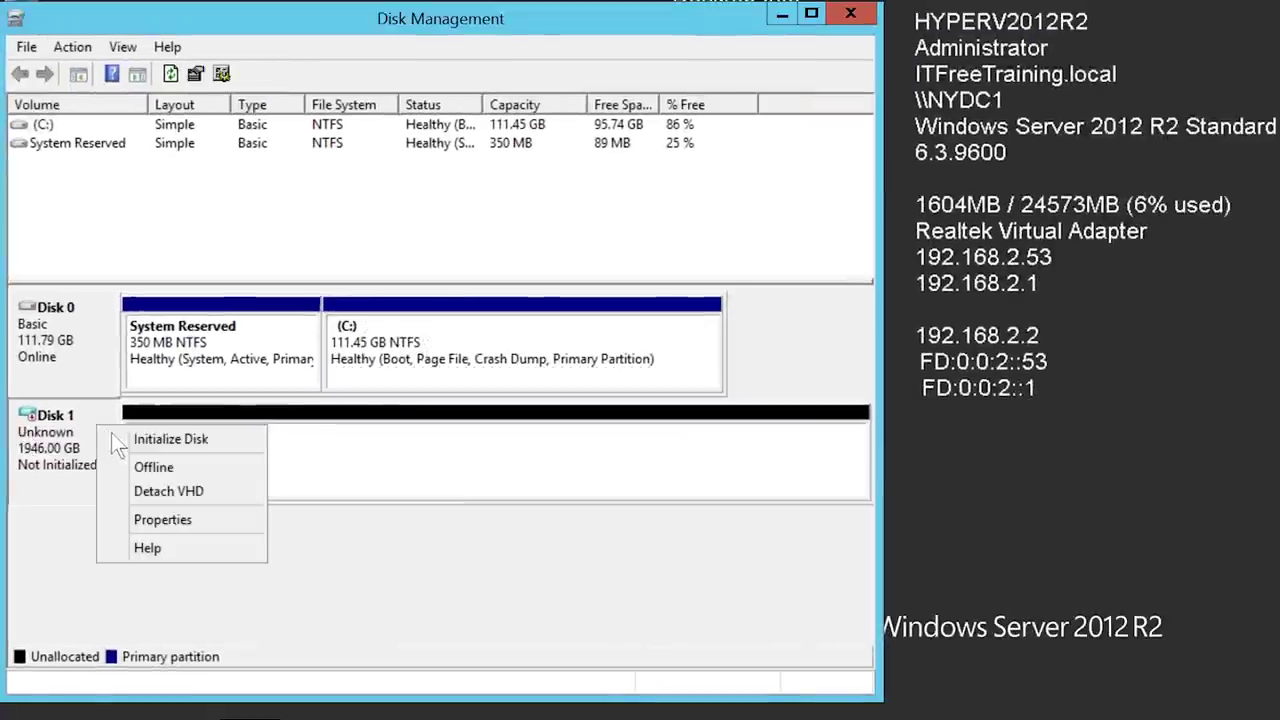
pyautogui.click(249, 450)
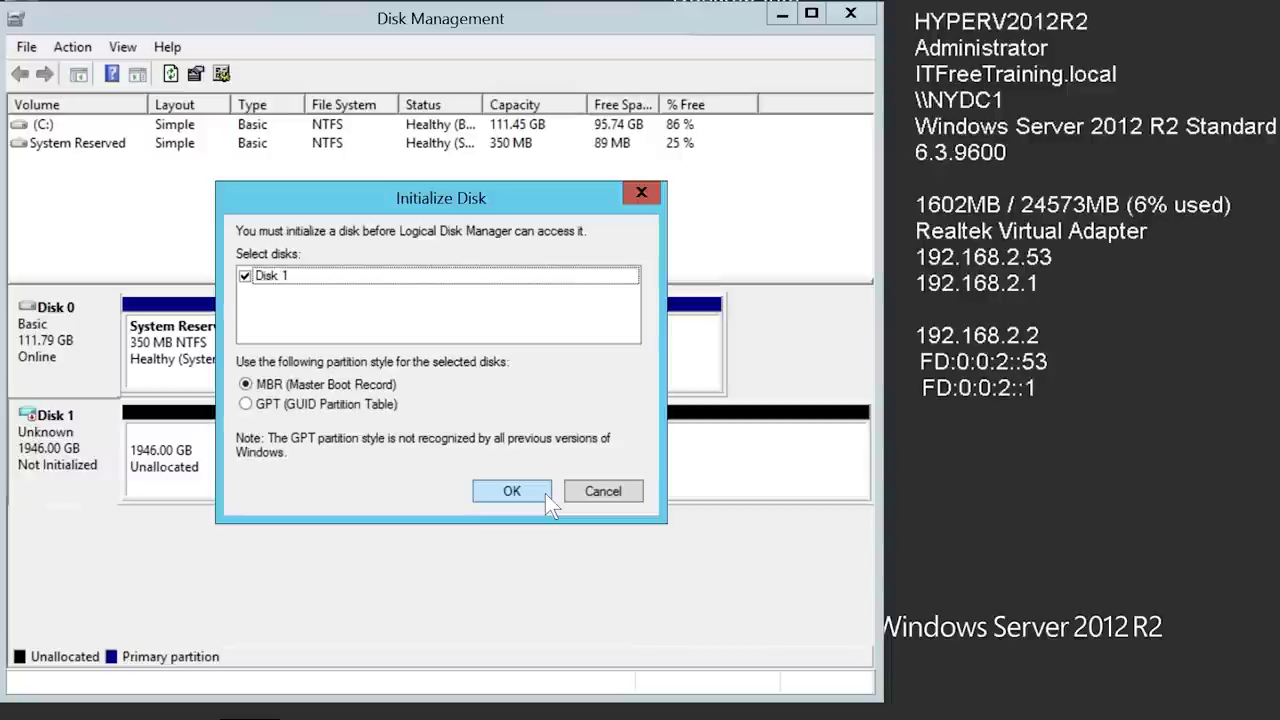
pyautogui.click(545, 493)
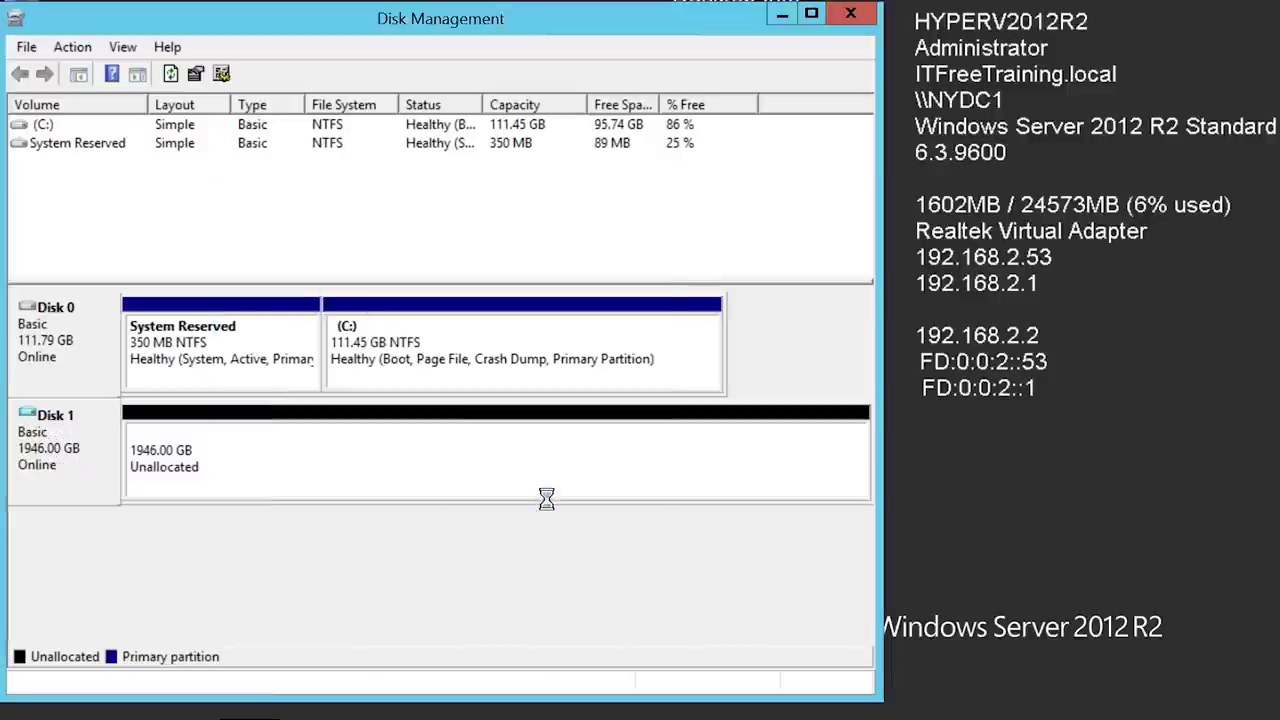
# Create a simple volume on Disk 1's unallocated space with drive letter D, keeping the wizard's default settings.
pyautogui.rightClick(282, 476)
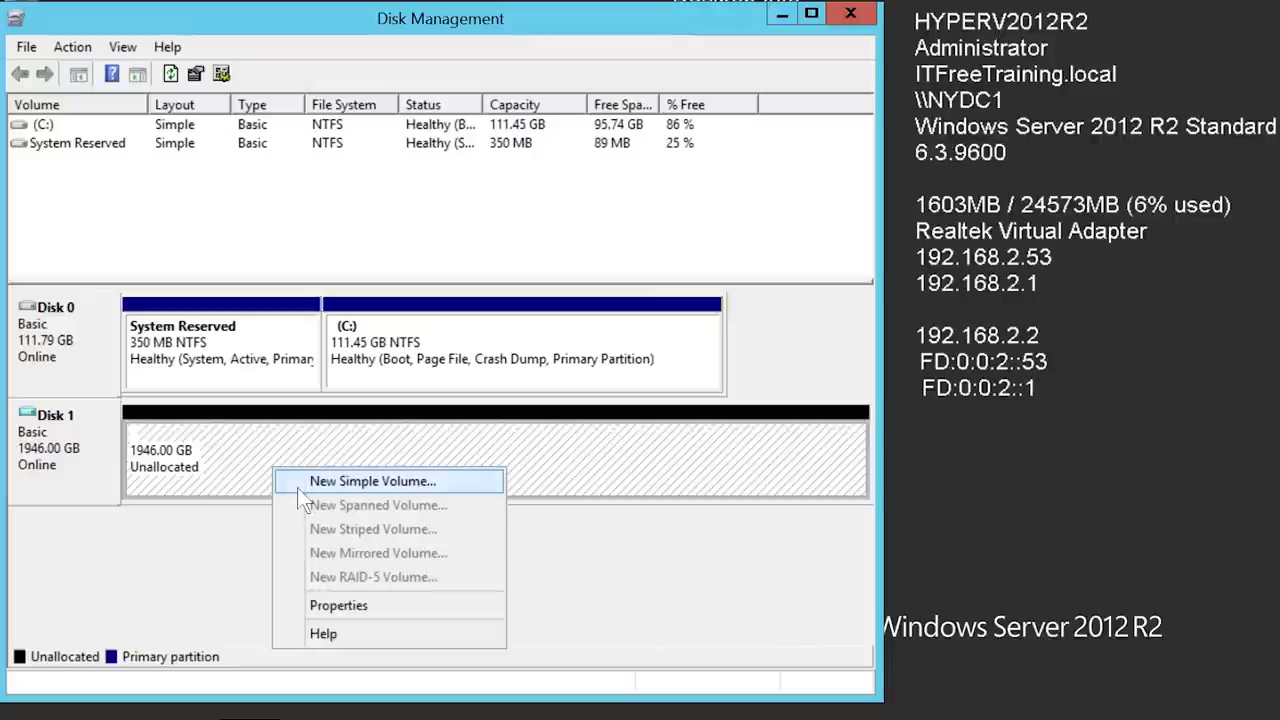
pyautogui.click(477, 492)
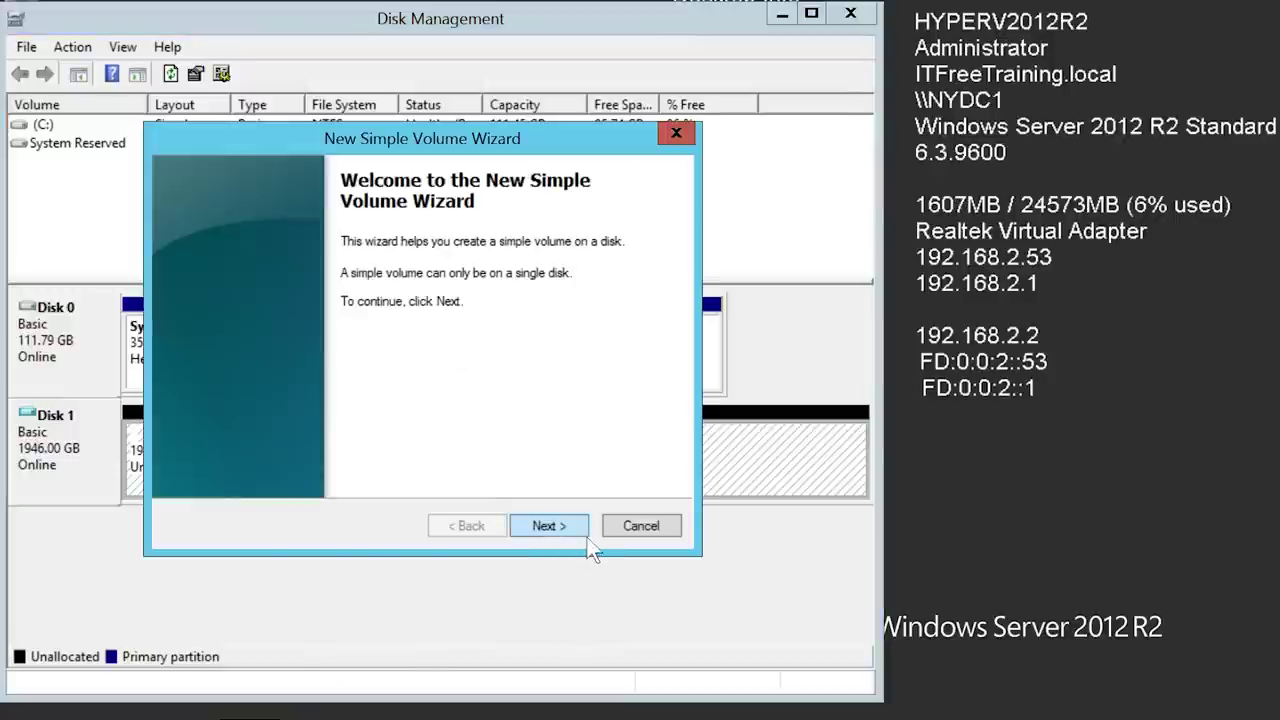
pyautogui.click(587, 536)
pyautogui.click(587, 536)
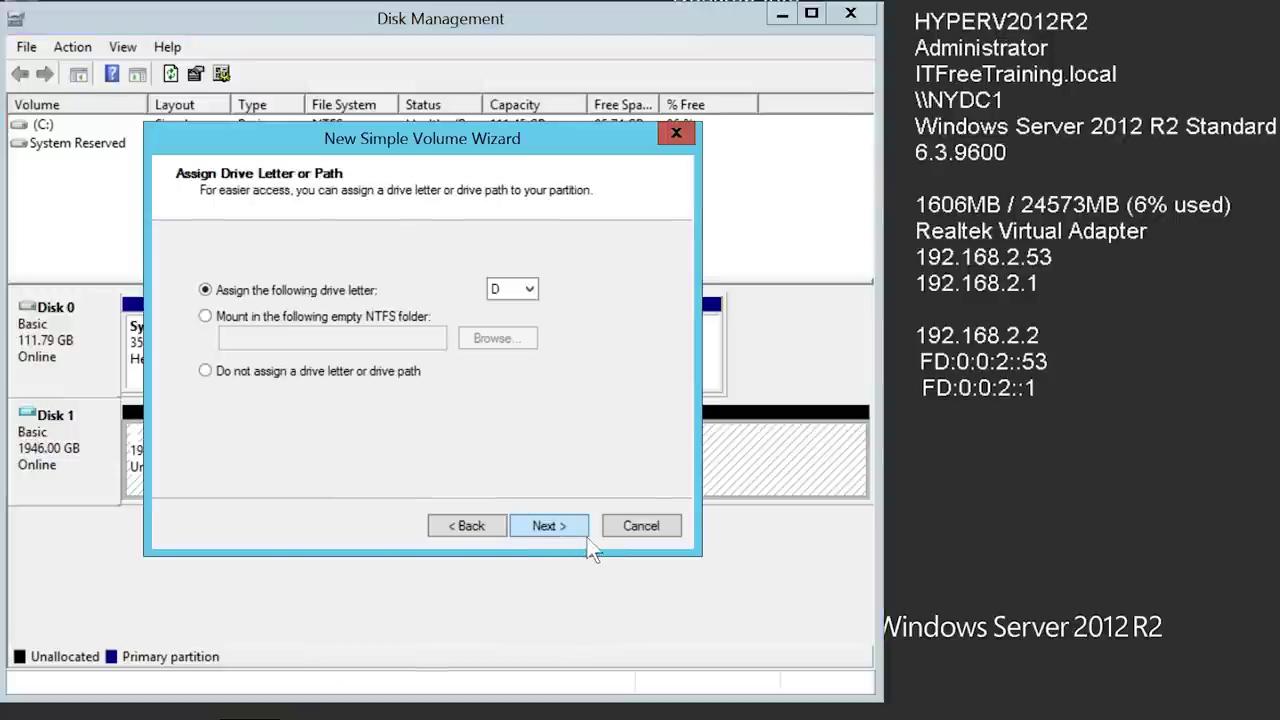
pyautogui.click(587, 536)
pyautogui.click(587, 537)
pyautogui.click(587, 537)
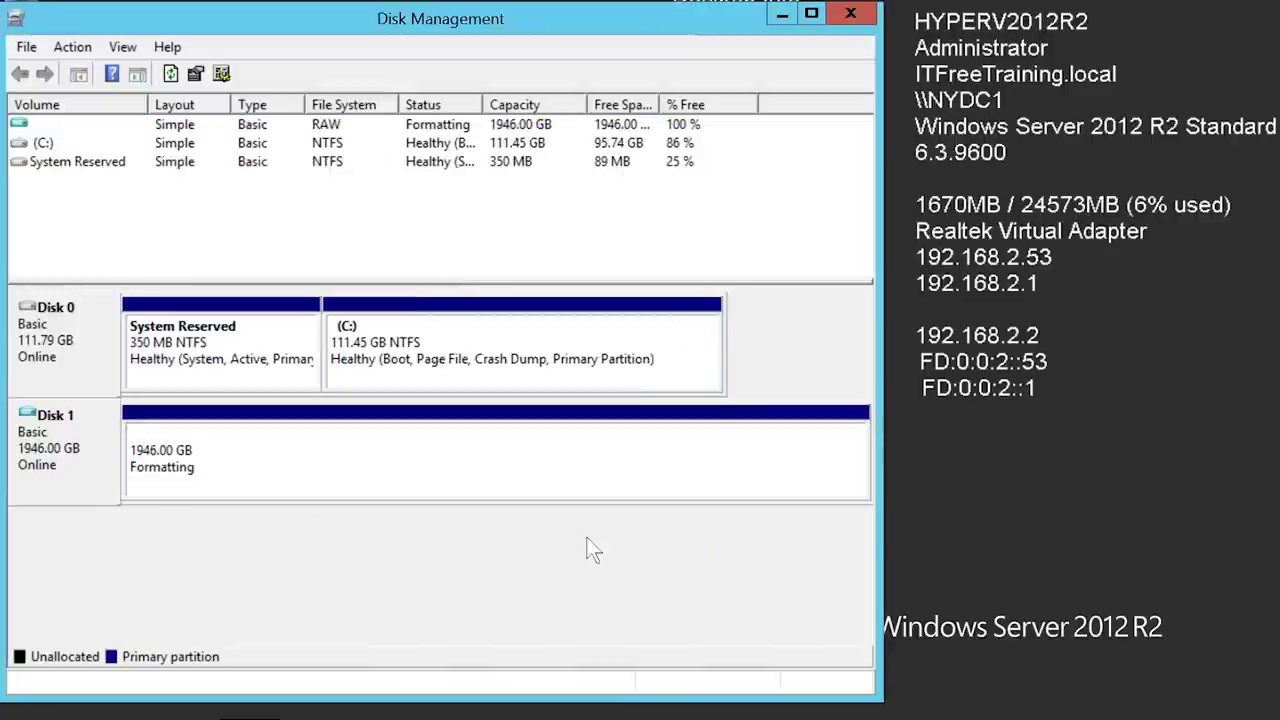
pyautogui.click(153, 490)
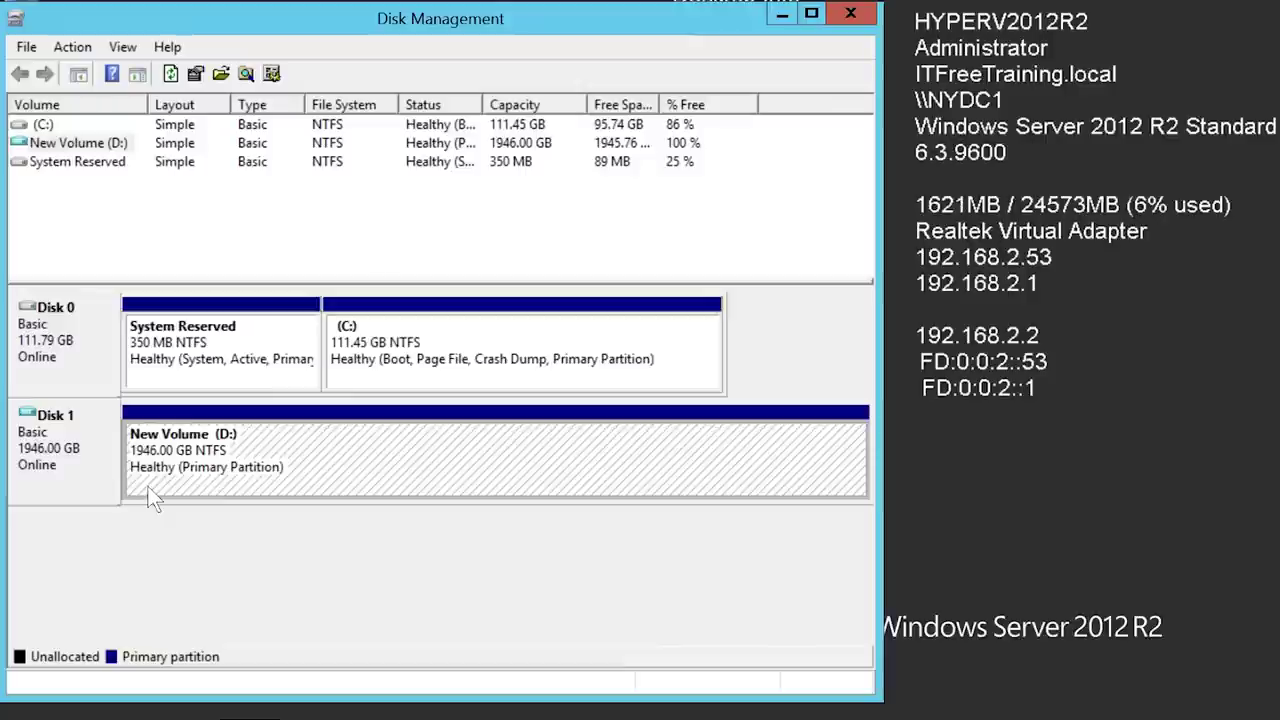
pyautogui.click(387, 365)
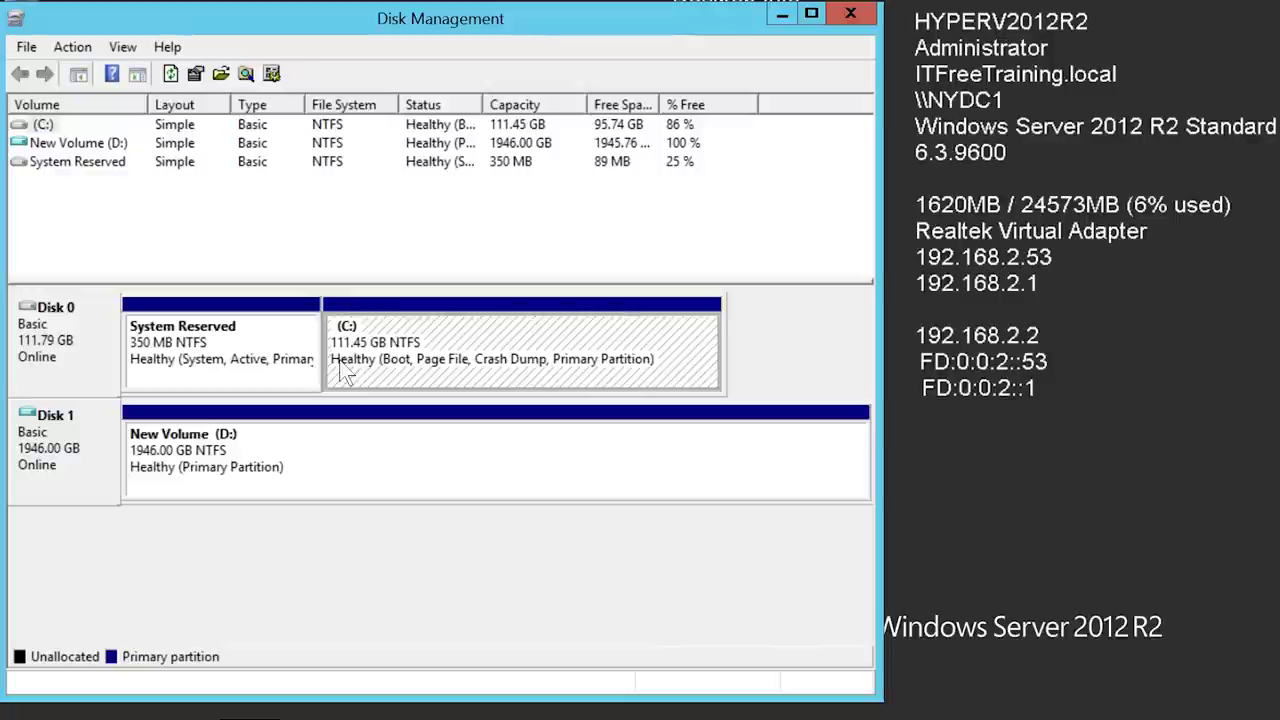
# Switch to Windows PowerShell and try to run the Convert-VHD cmdlet from the root of the C: drive.
pyautogui.click(135, 705)
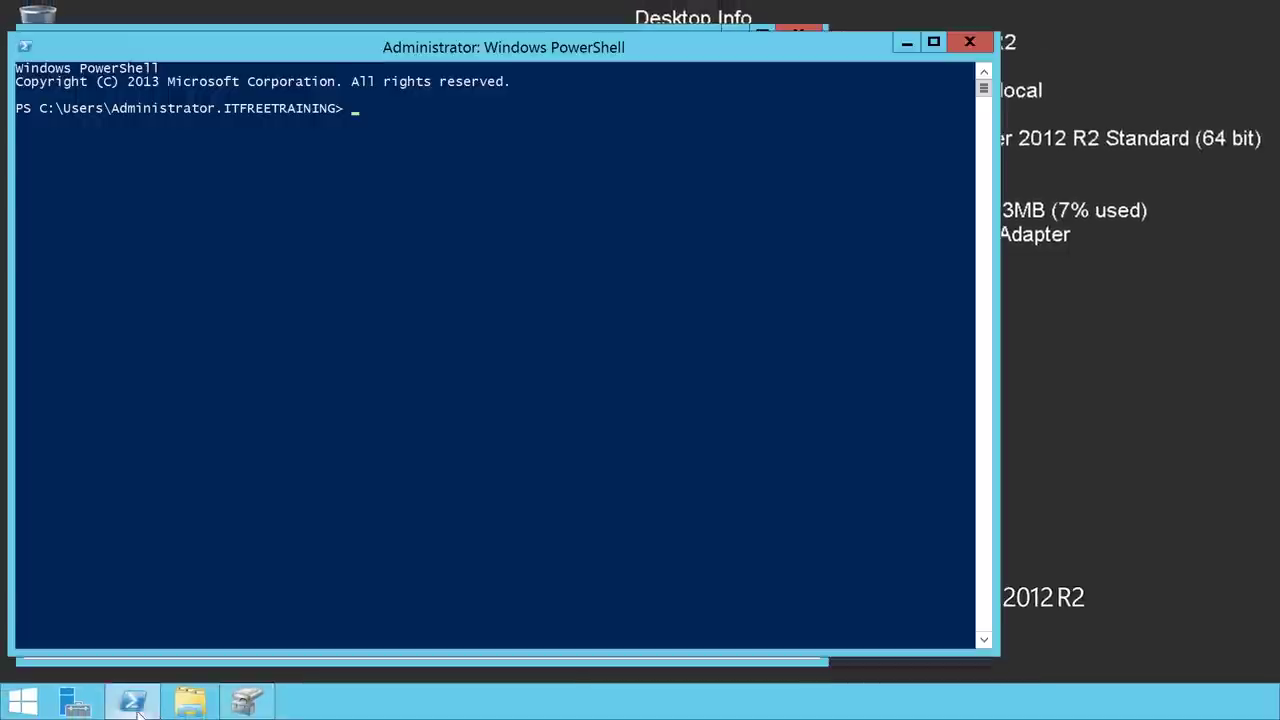
pyautogui.write('cd \\')
pyautogui.press('Return')
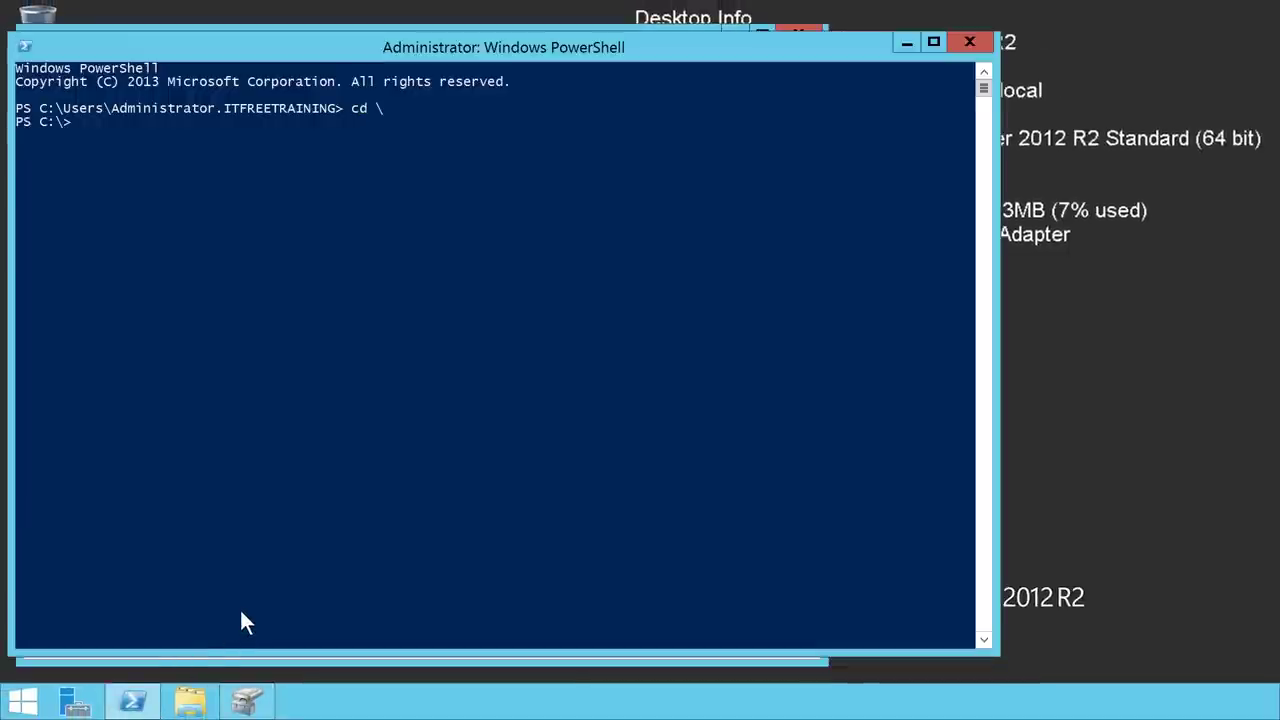
pyautogui.write('Convert-')
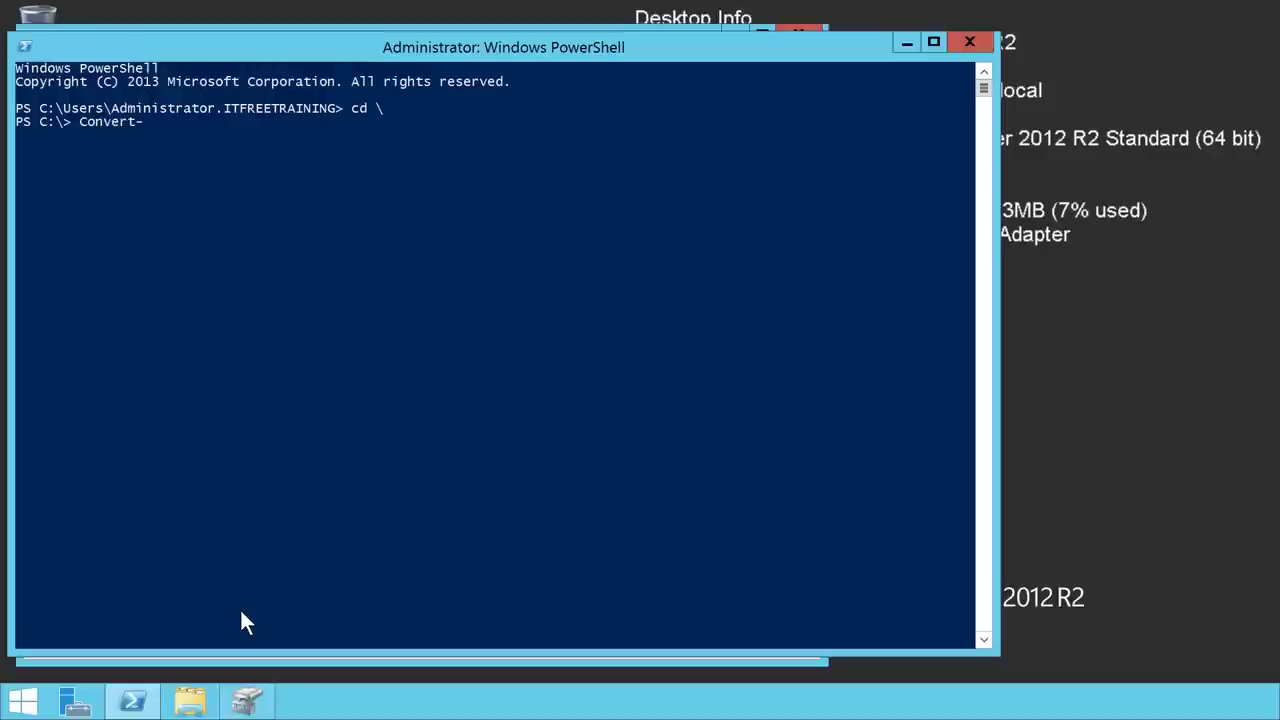
pyautogui.write('VHD')
pyautogui.press('Return')
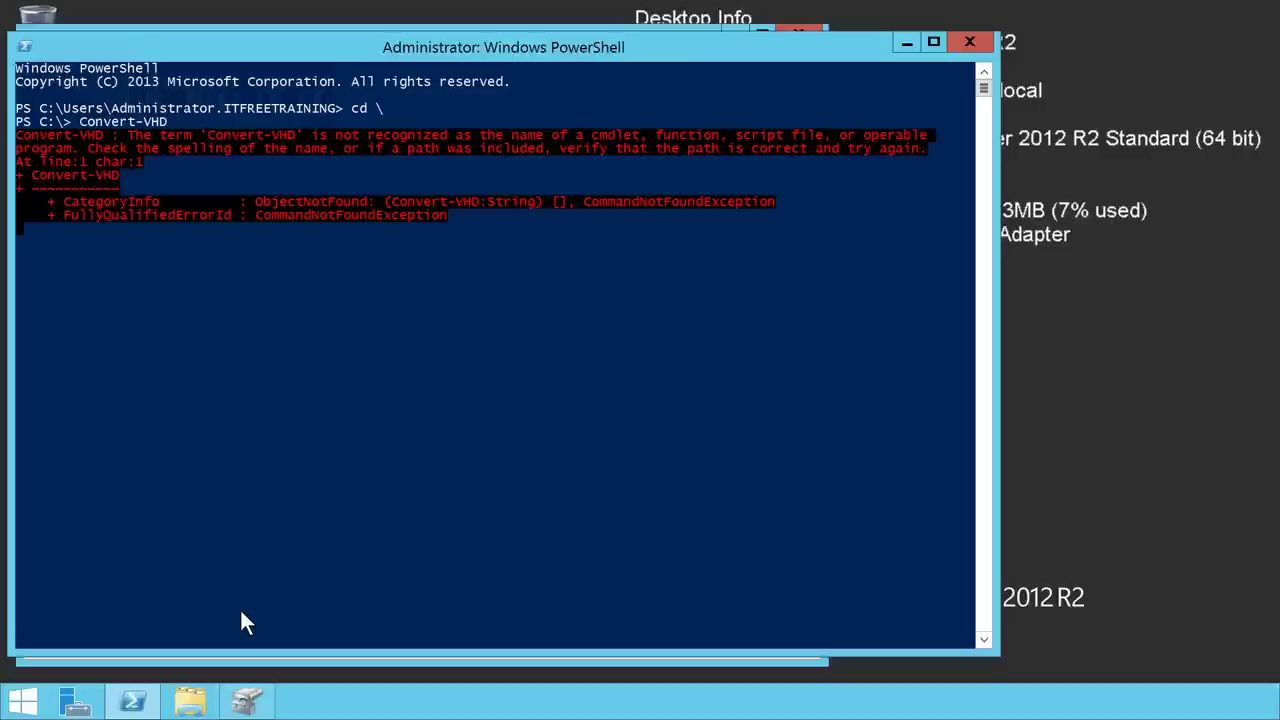
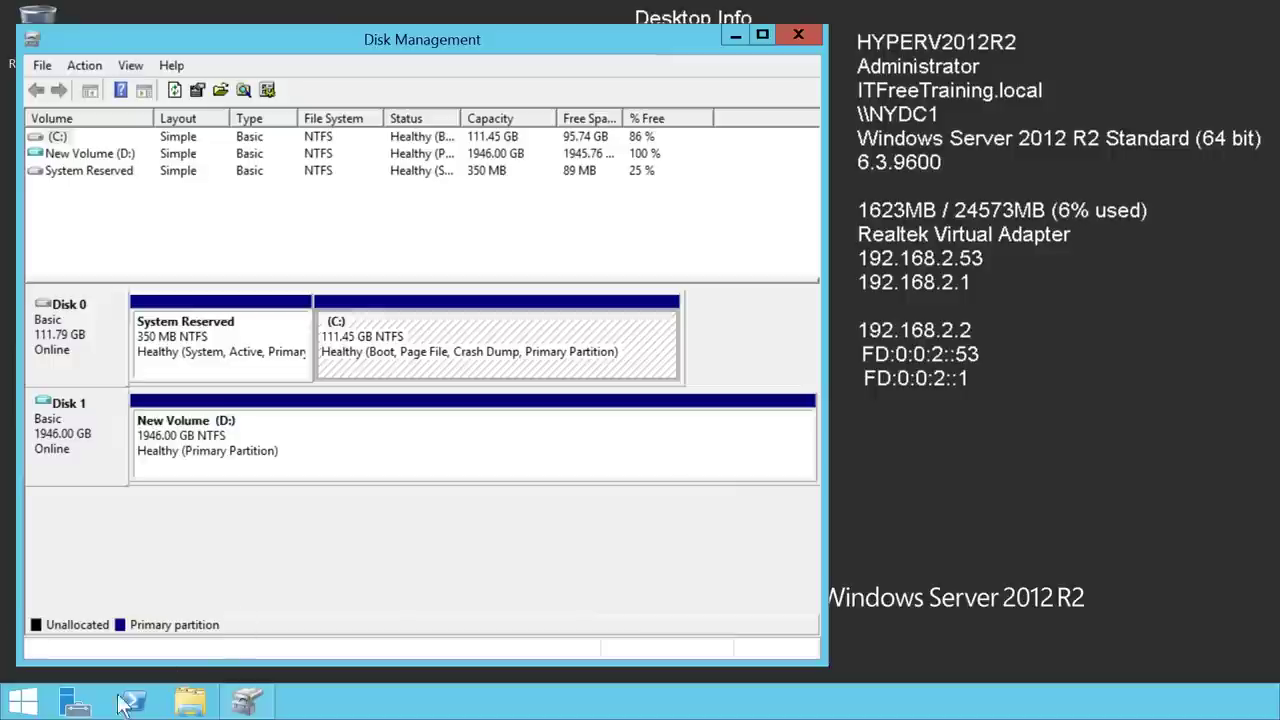
# Switch to Server Manager and start a role-based installation on the local server, selecting the Hyper-V role with its management tools.
pyautogui.click(74, 700)
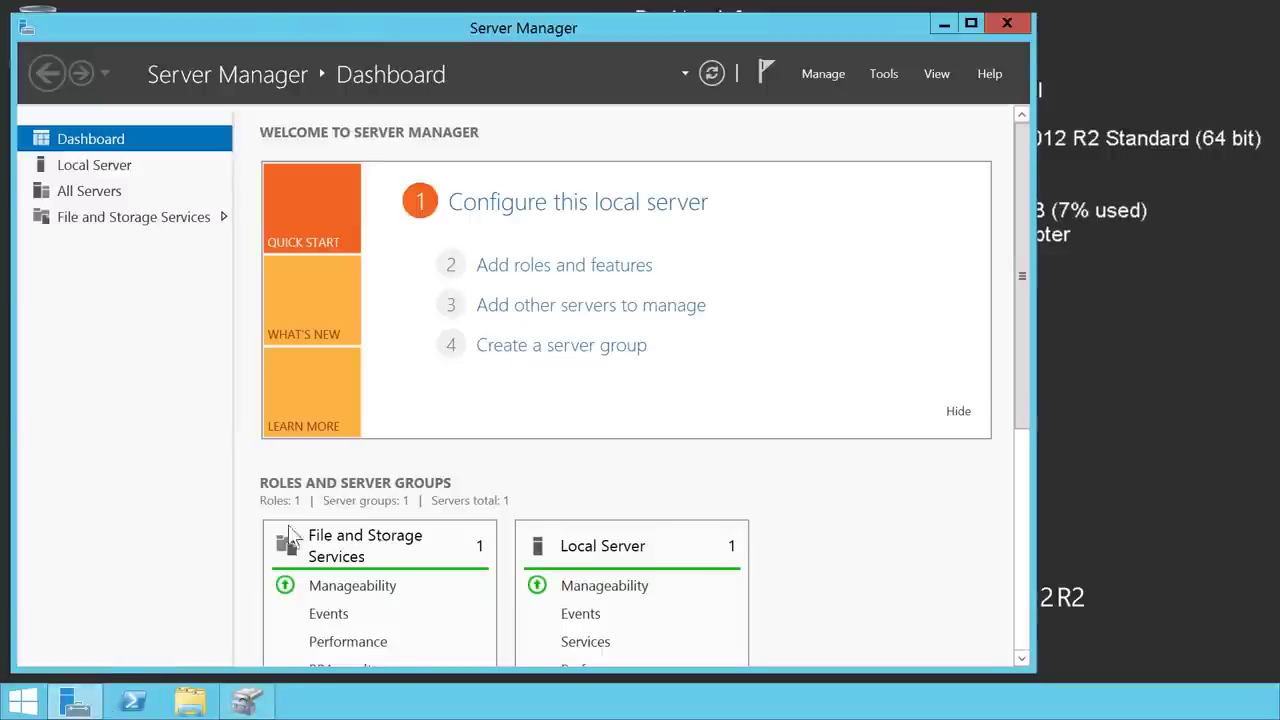
pyautogui.click(663, 283)
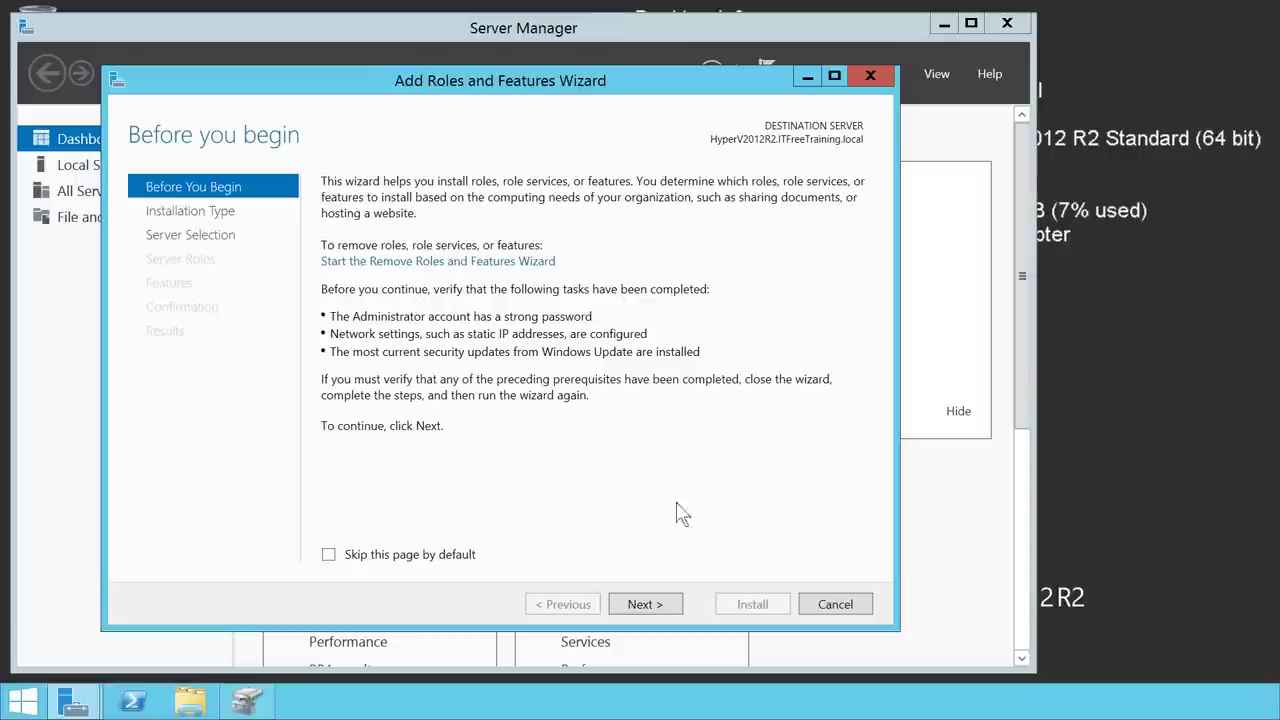
pyautogui.click(676, 613)
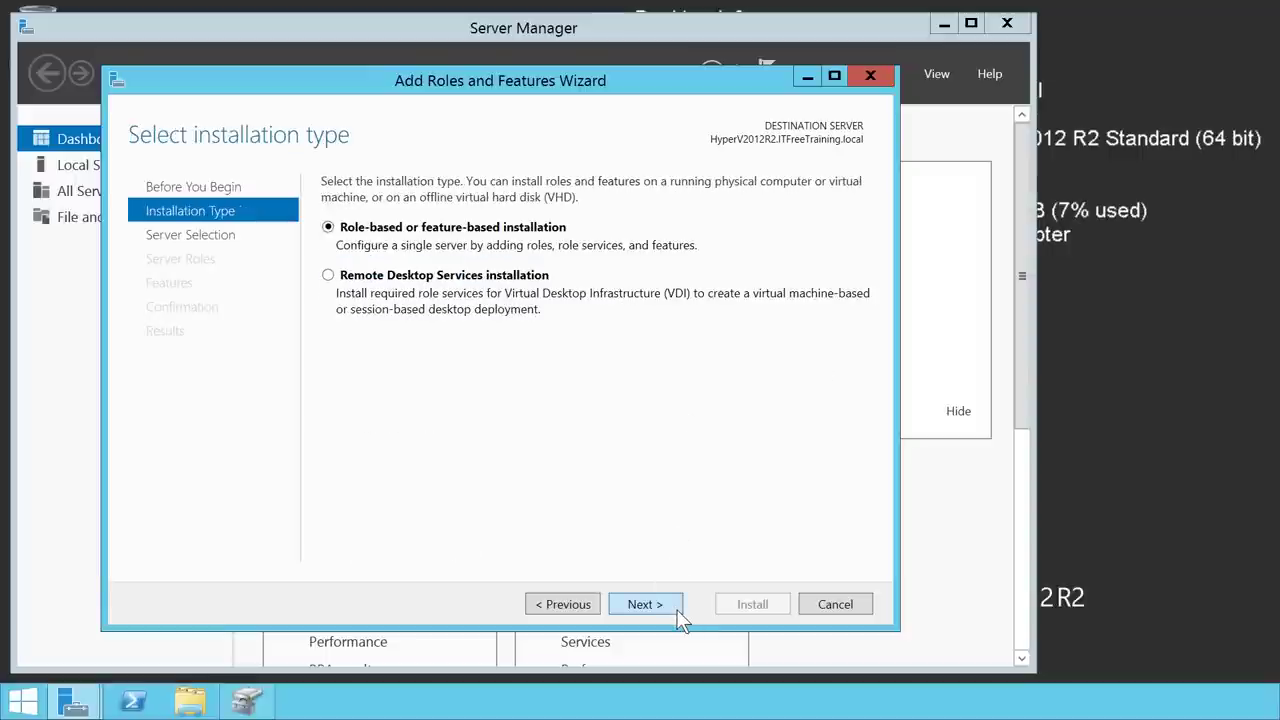
pyautogui.click(677, 612)
pyautogui.click(677, 612)
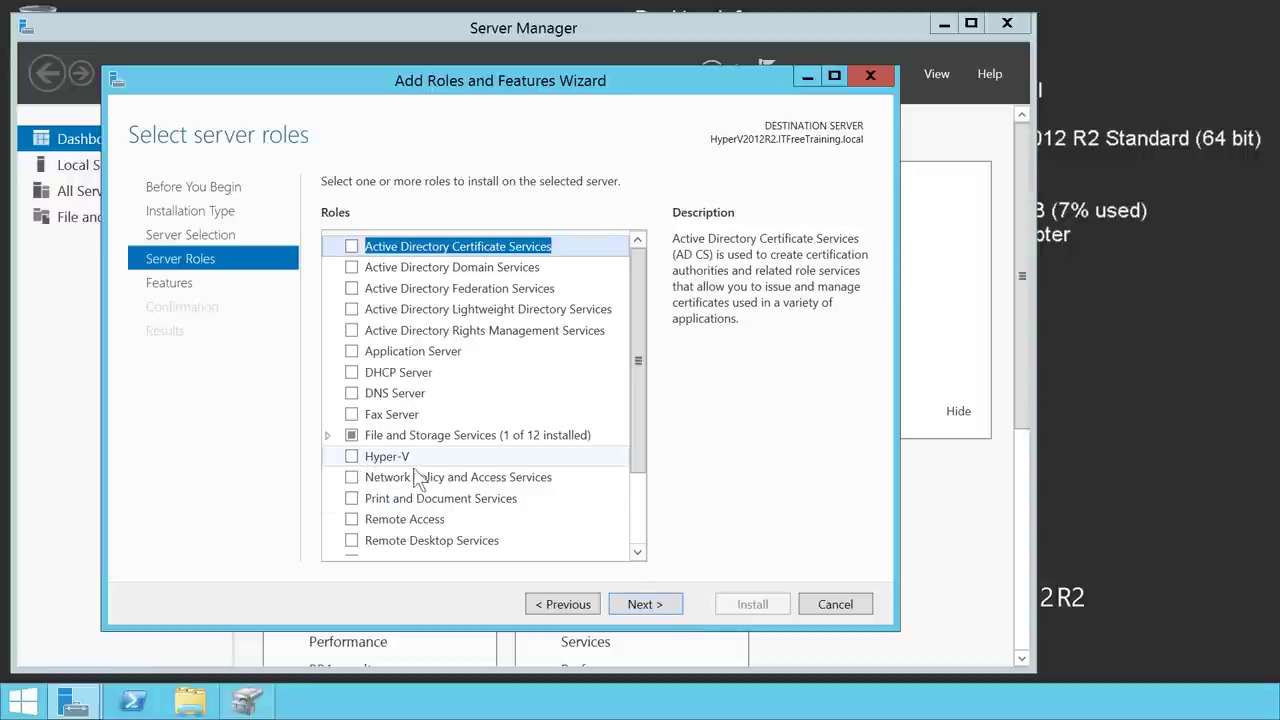
pyautogui.click(353, 458)
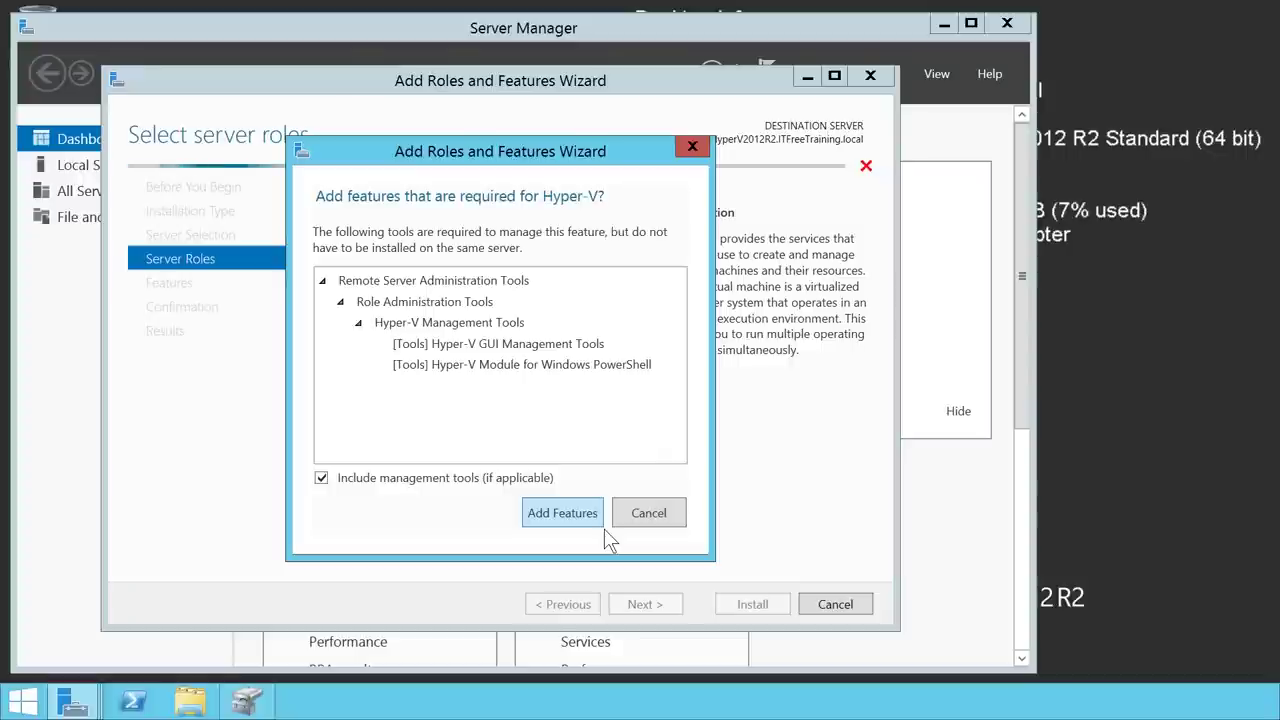
pyautogui.click(600, 525)
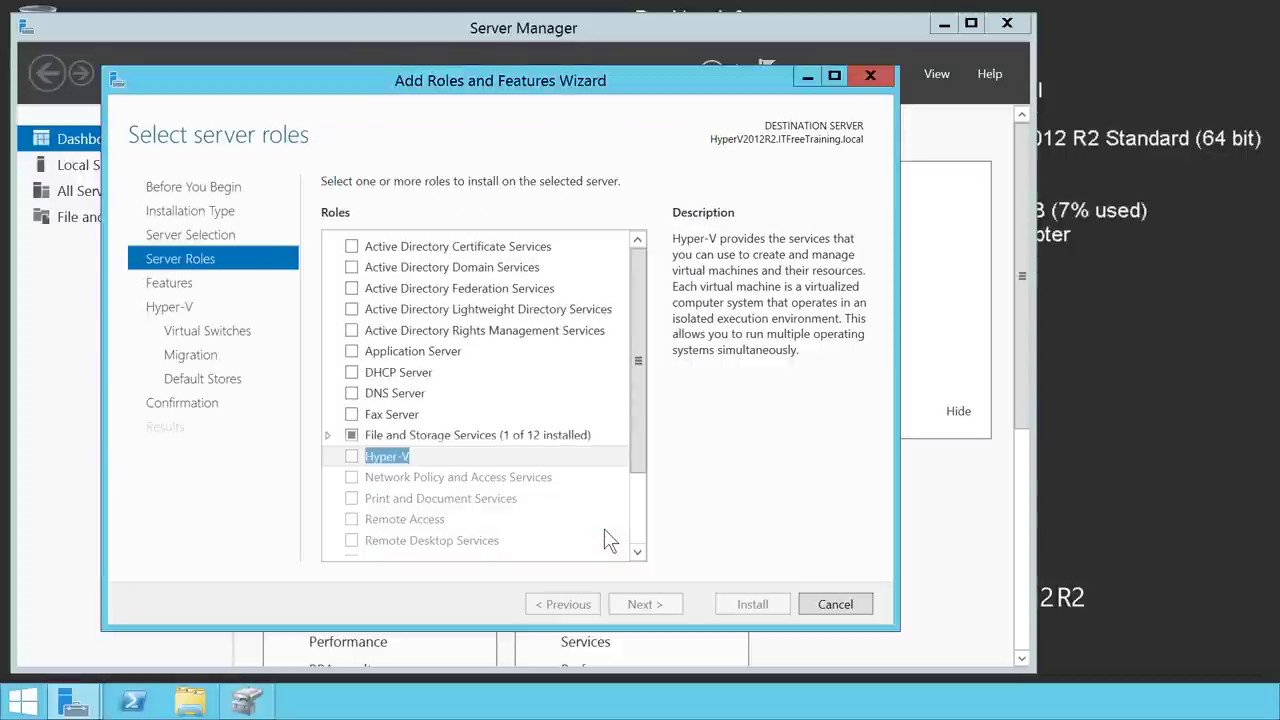
# Install the Hyper-V role without extra features, keeping the default virtual switch, migration and default store settings.
pyautogui.click(679, 613)
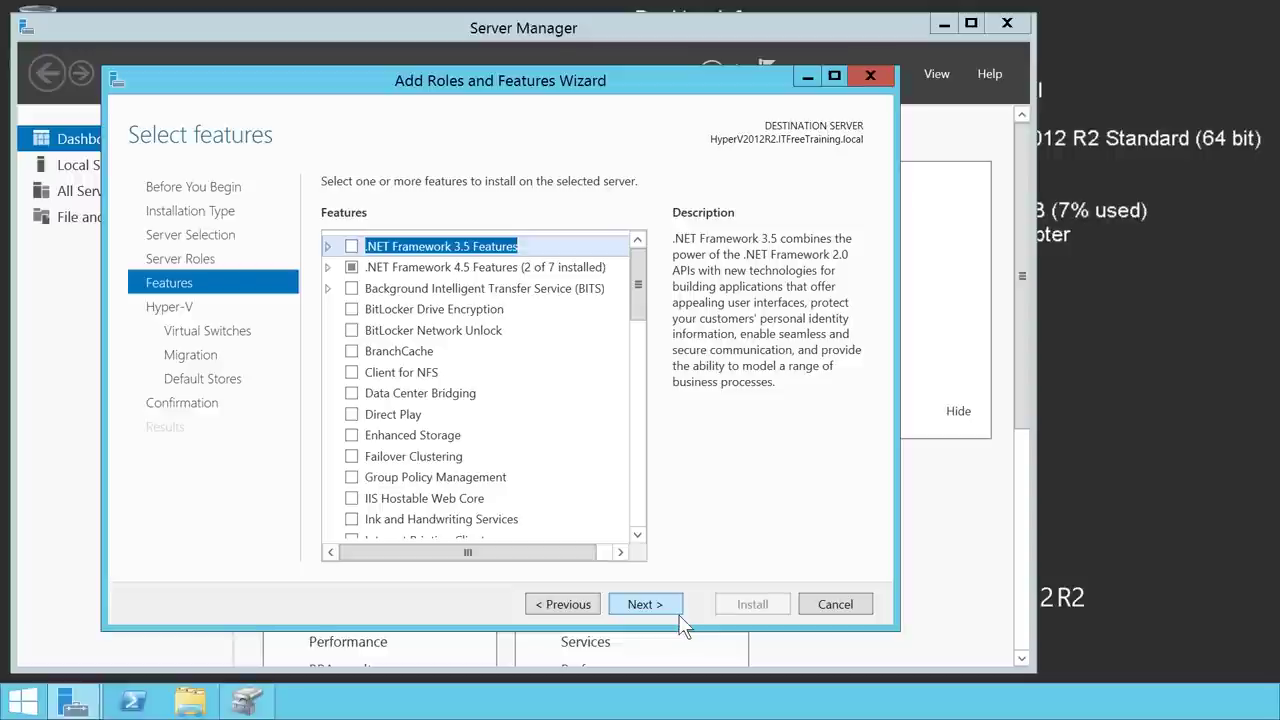
pyautogui.click(683, 624)
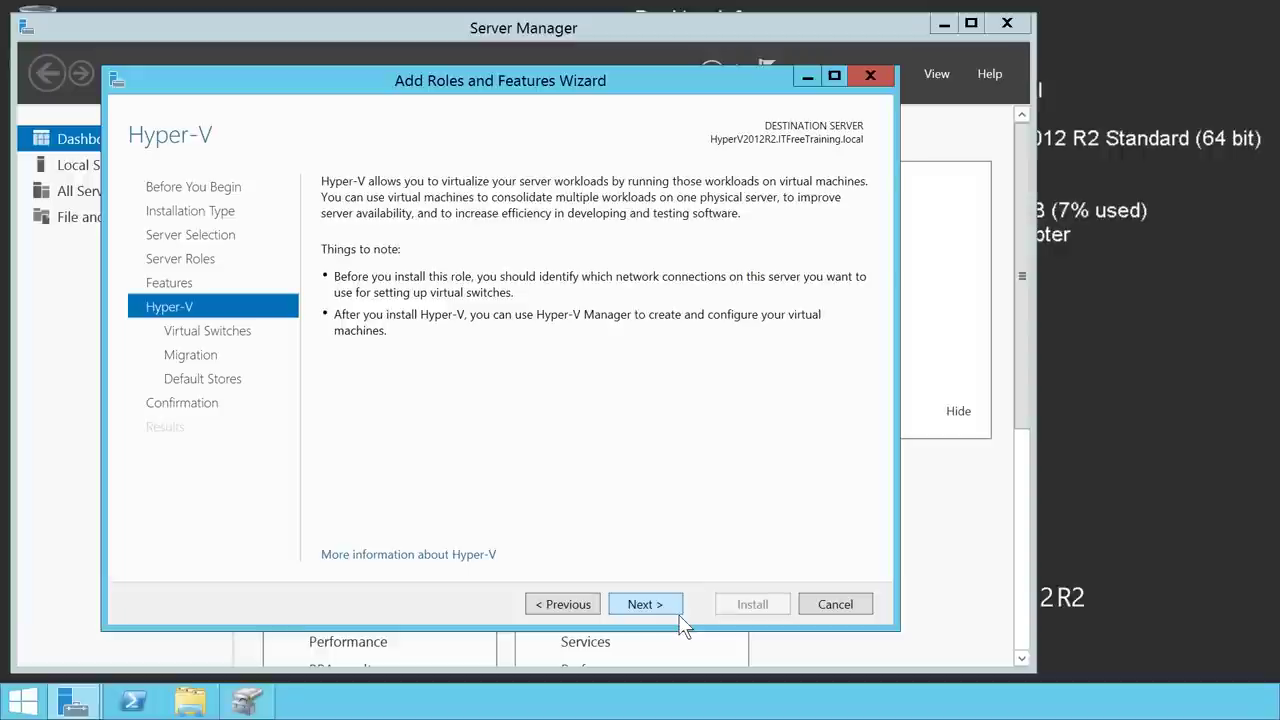
pyautogui.click(679, 614)
pyautogui.click(683, 614)
pyautogui.click(687, 614)
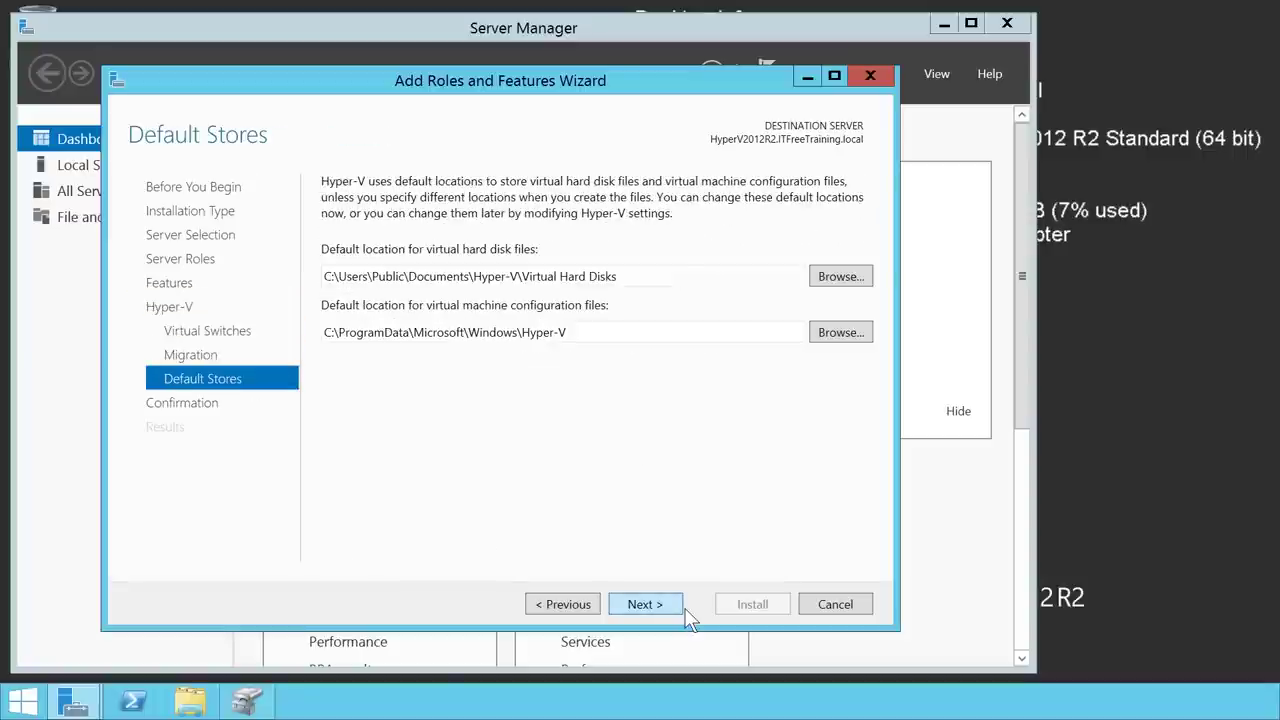
pyautogui.click(689, 614)
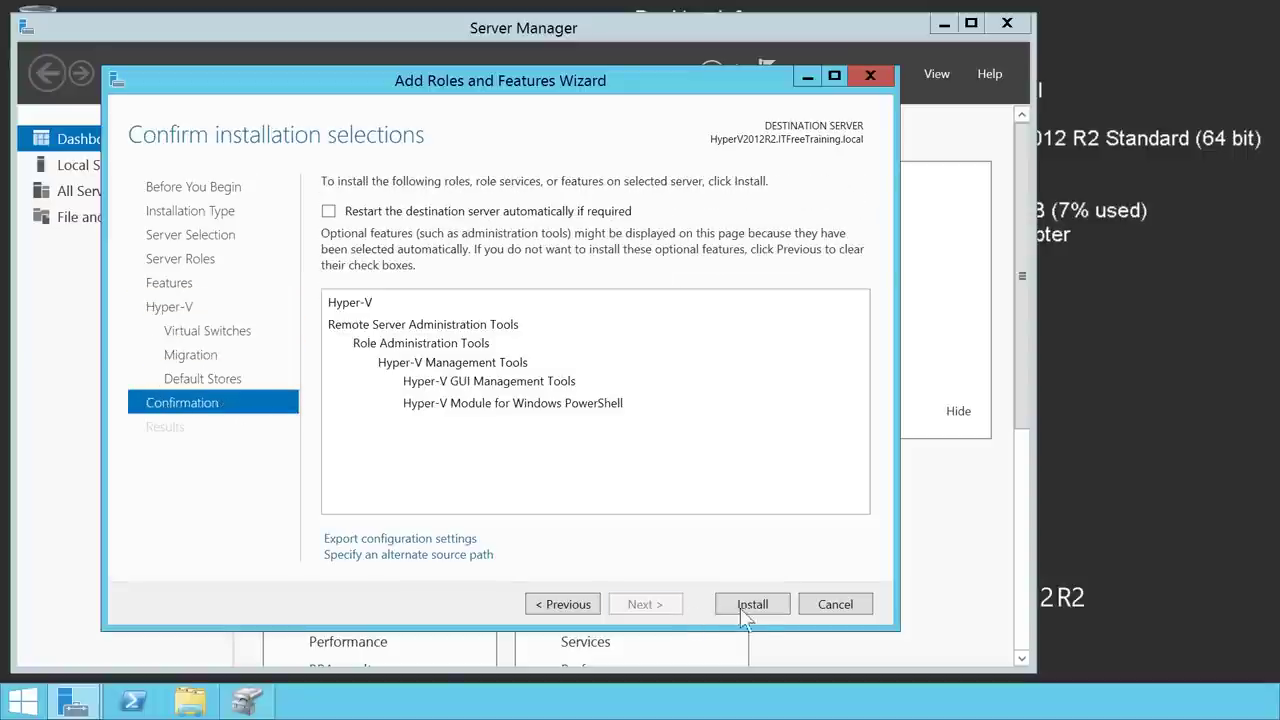
pyautogui.click(793, 608)
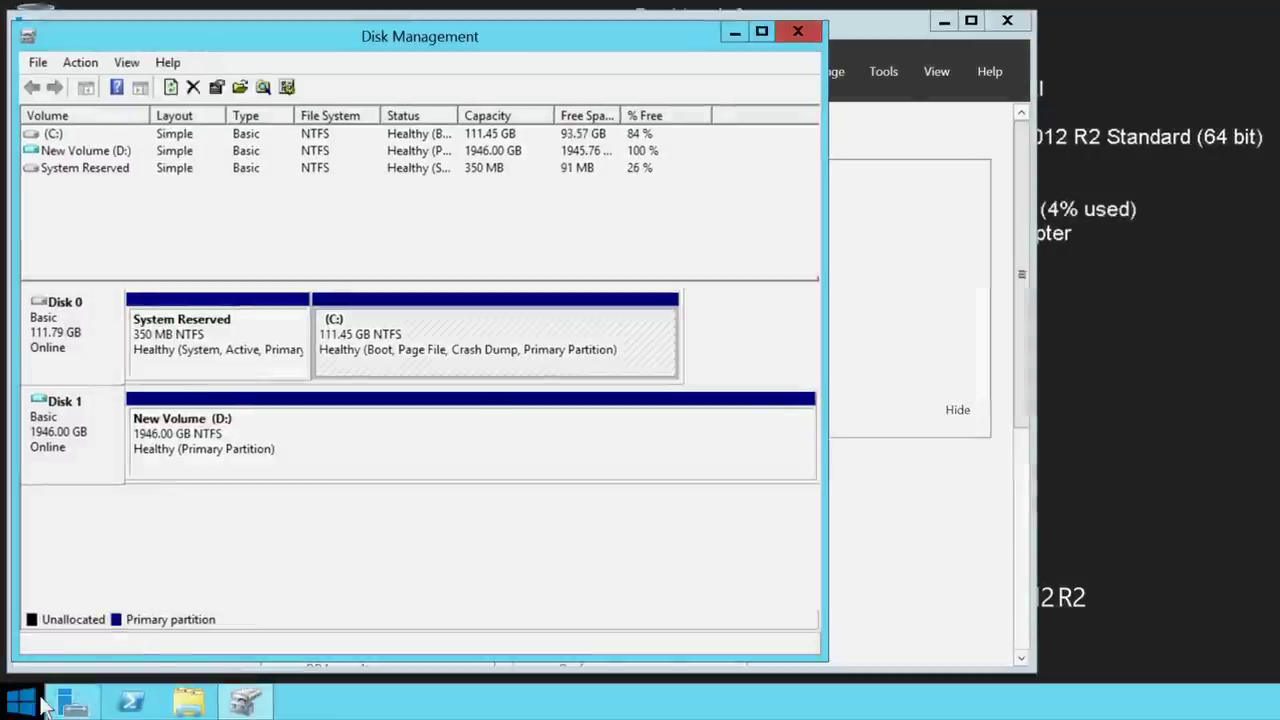
# Restart the server and confirm the restart.
pyautogui.rightClick(21, 702)
pyautogui.moveTo(174, 677)
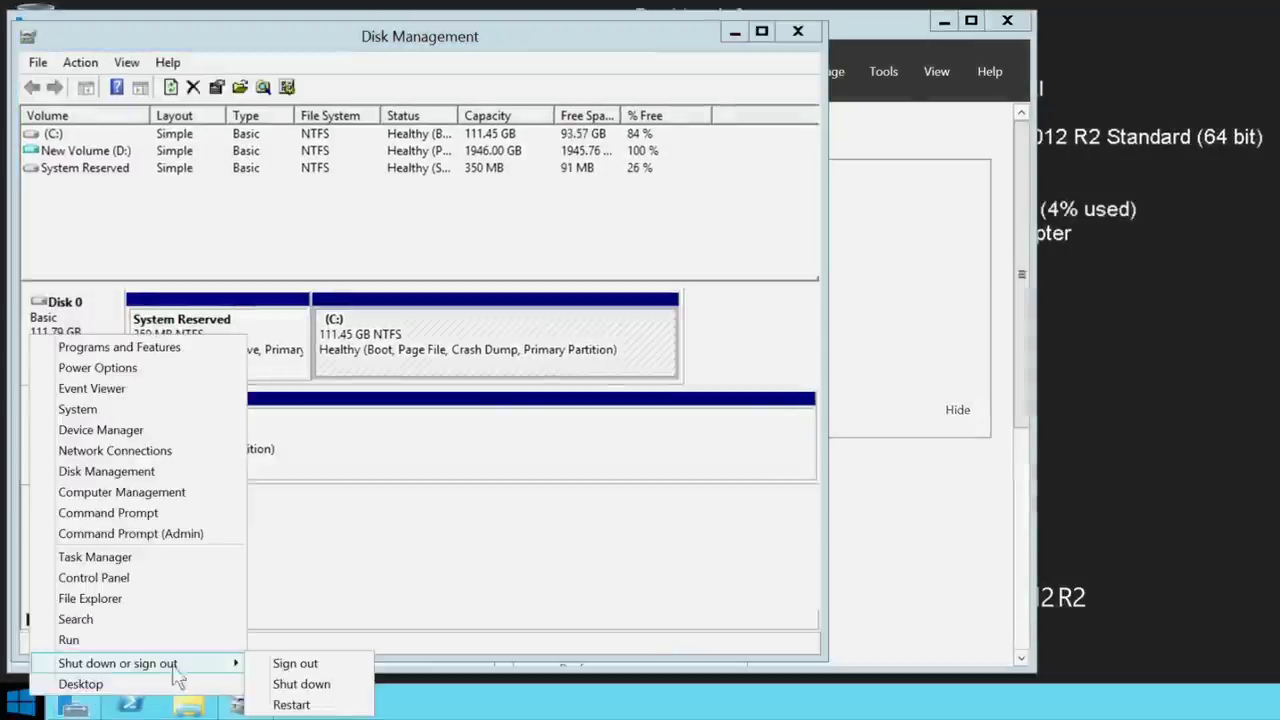
pyautogui.click(297, 703)
pyautogui.click(237, 674)
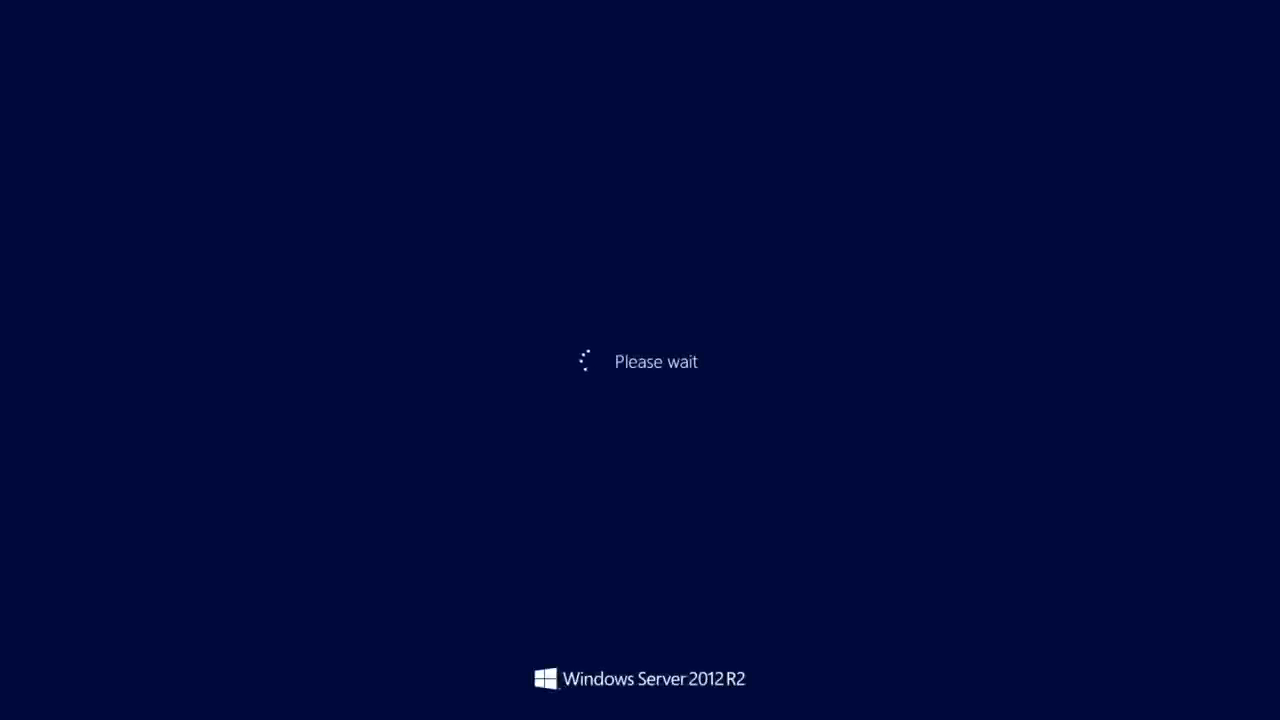
# Sign back in to the server with the account password.
pyautogui.hotkey('ctrl', 'alt', 'Delete')
pyautogui.write('********')
pyautogui.press('Return')
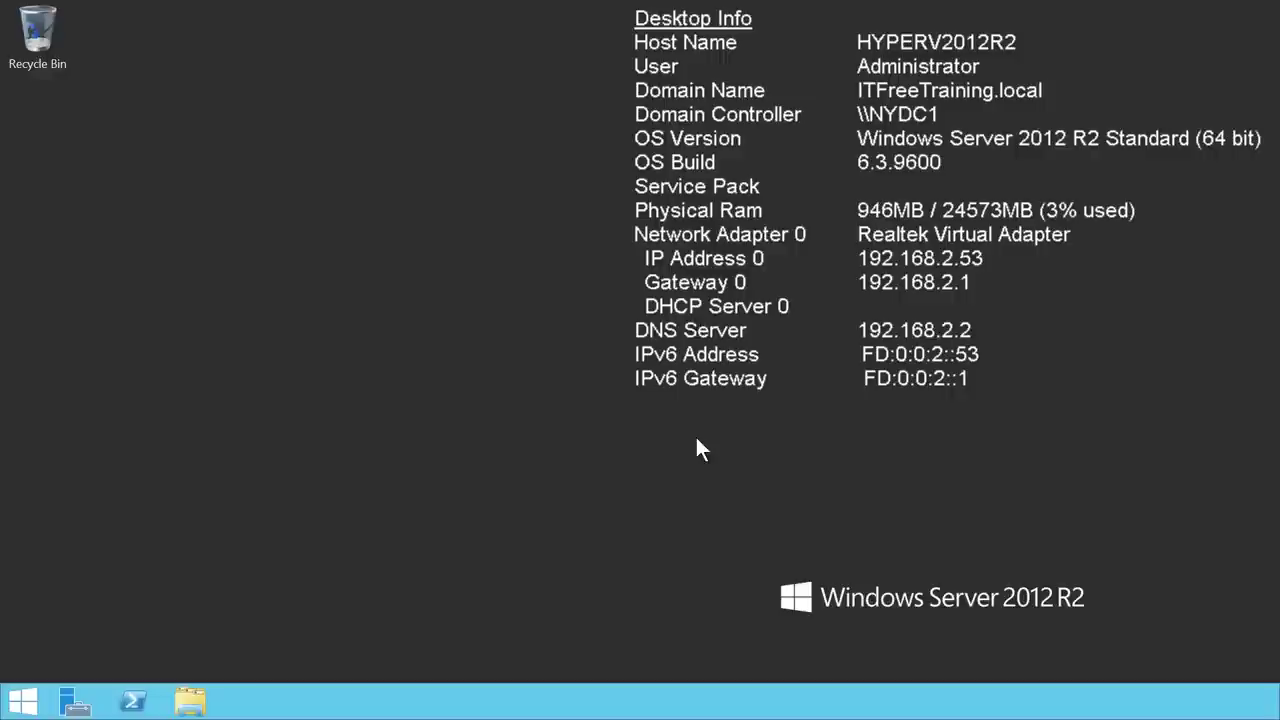
# Check in Disk Management which disks are attached after the restart, and close it.
pyautogui.rightClick(24, 702)
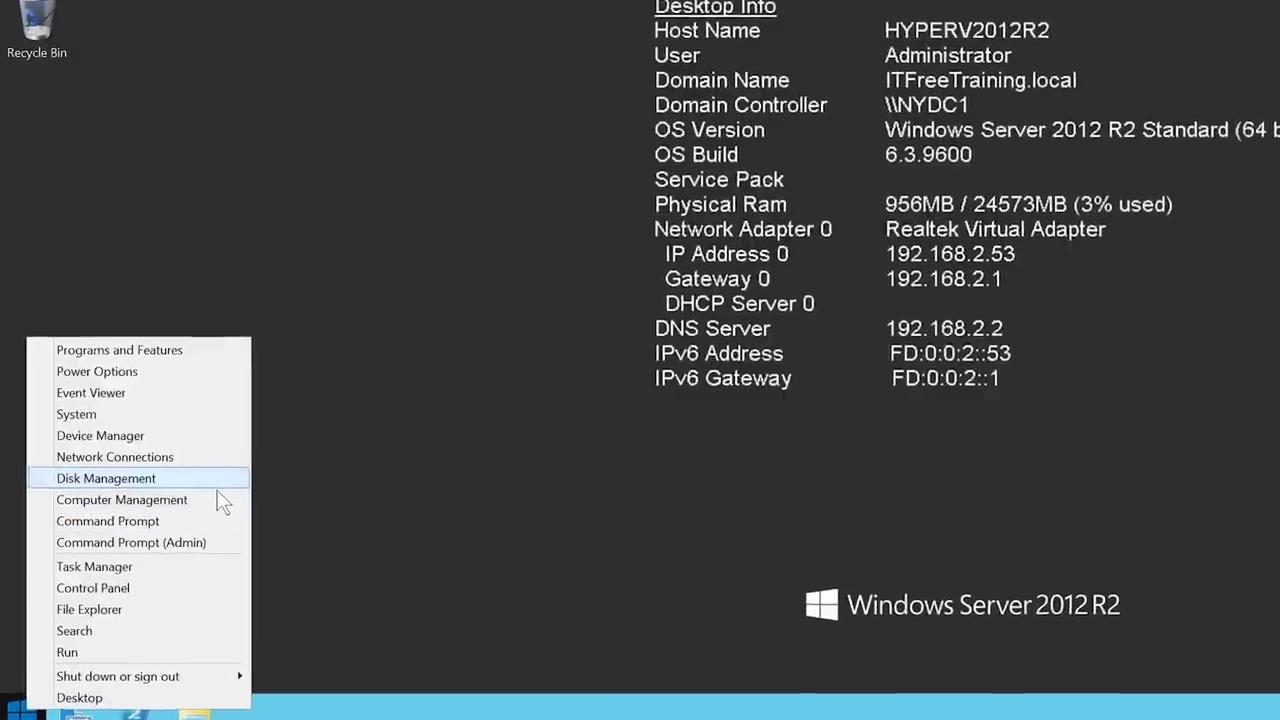
pyautogui.click(212, 482)
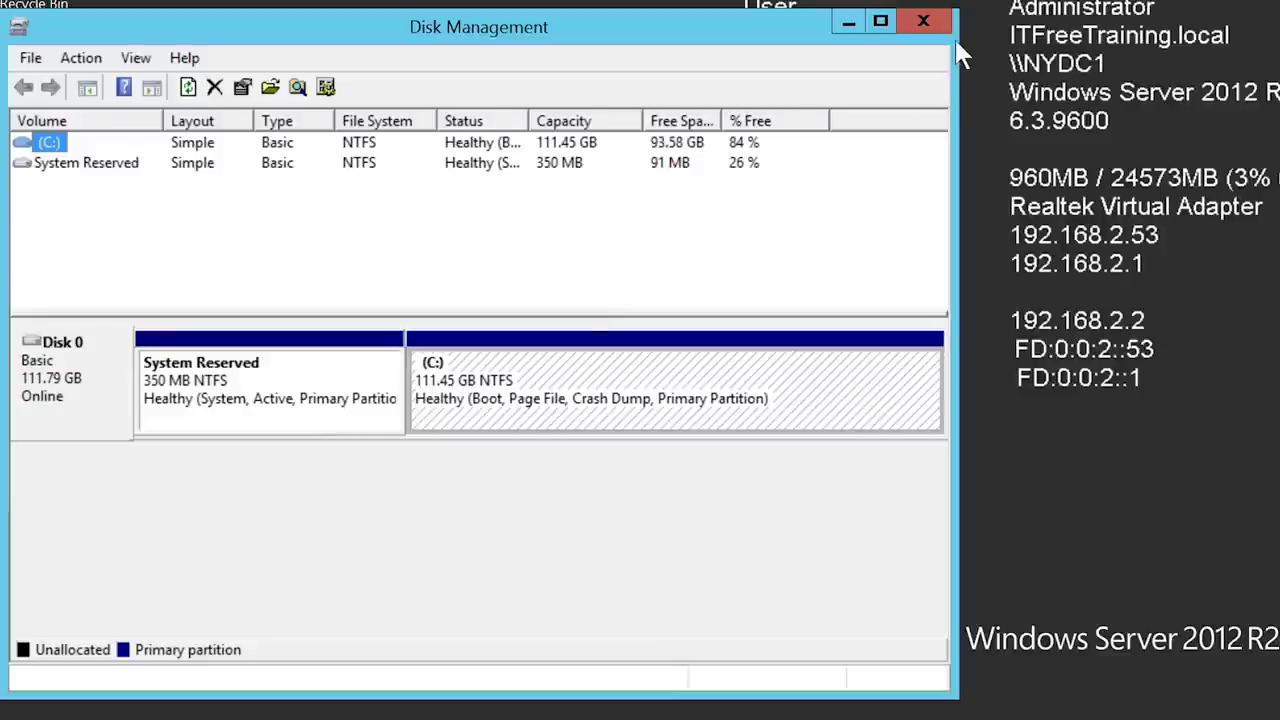
pyautogui.click(923, 21)
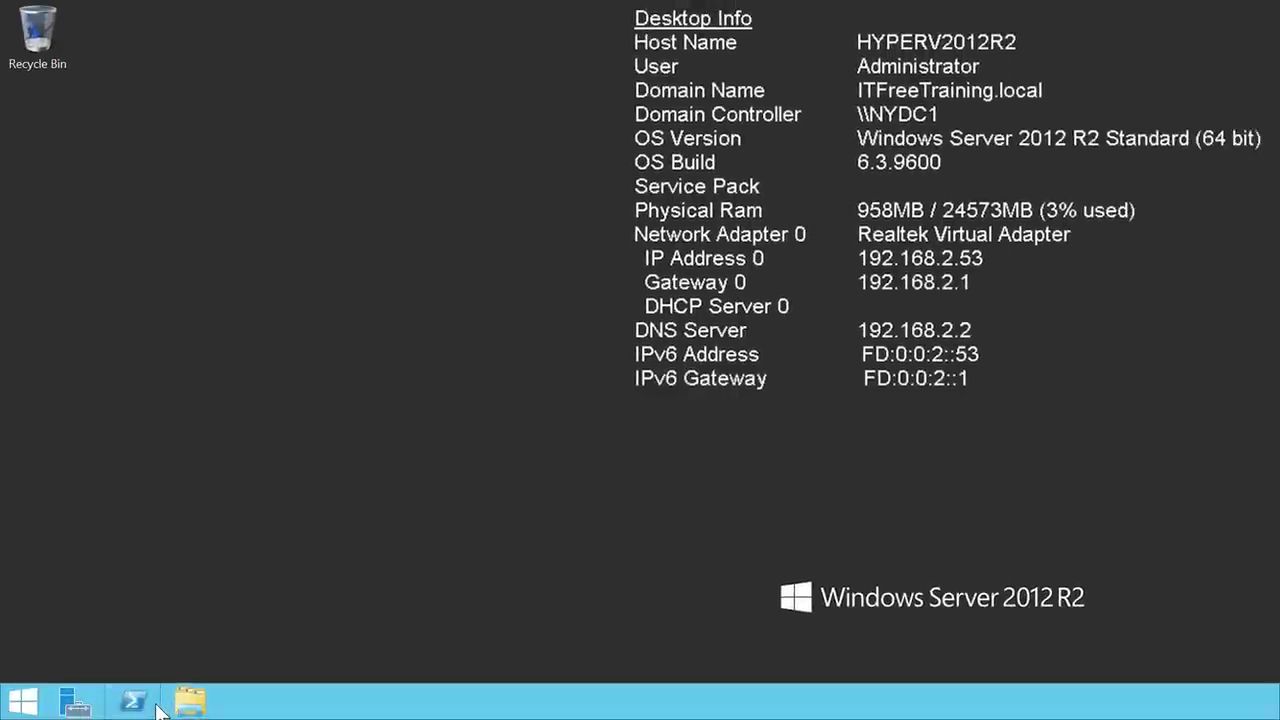
# Open Windows PowerShell and, from the root of C:, convert c:\DataDrive.vhd to c:\DataDrive.vhdx with Convert-VHD.
pyautogui.click(133, 700)
pyautogui.write('cd \\')
pyautogui.press('Return')
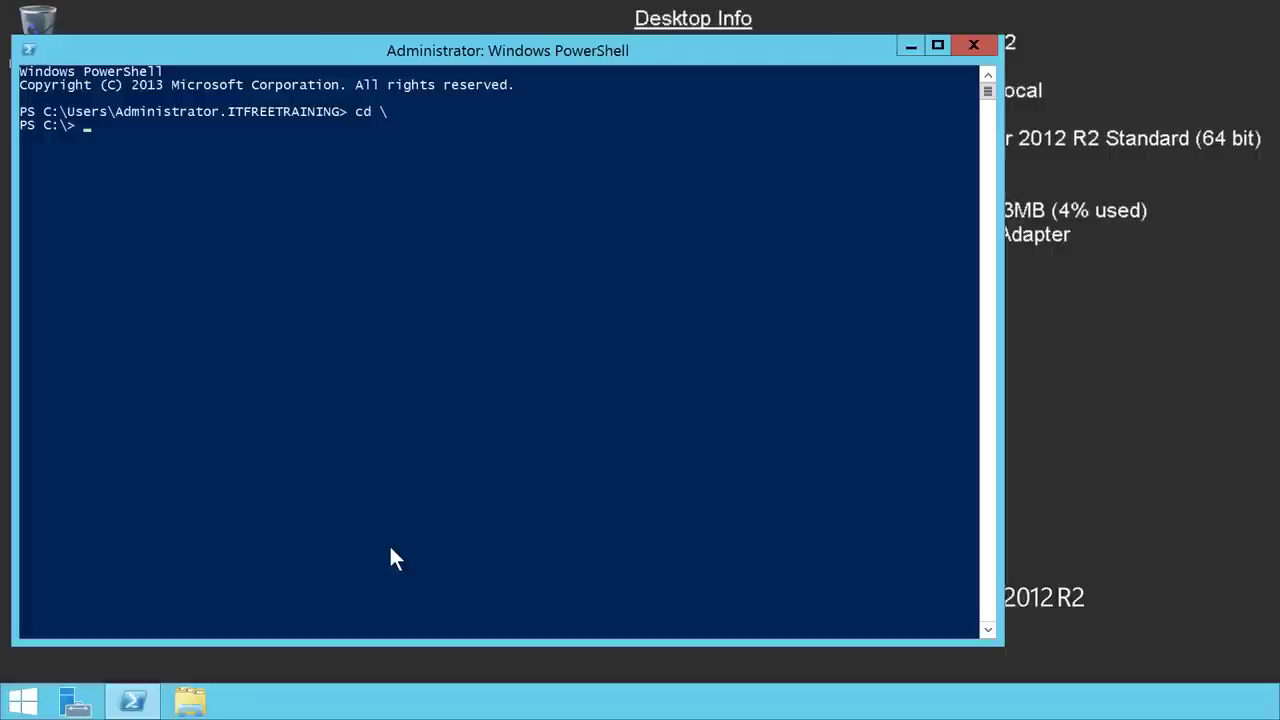
pyautogui.write('Convert-VHD -Path c:\\DataDrive.vhd')
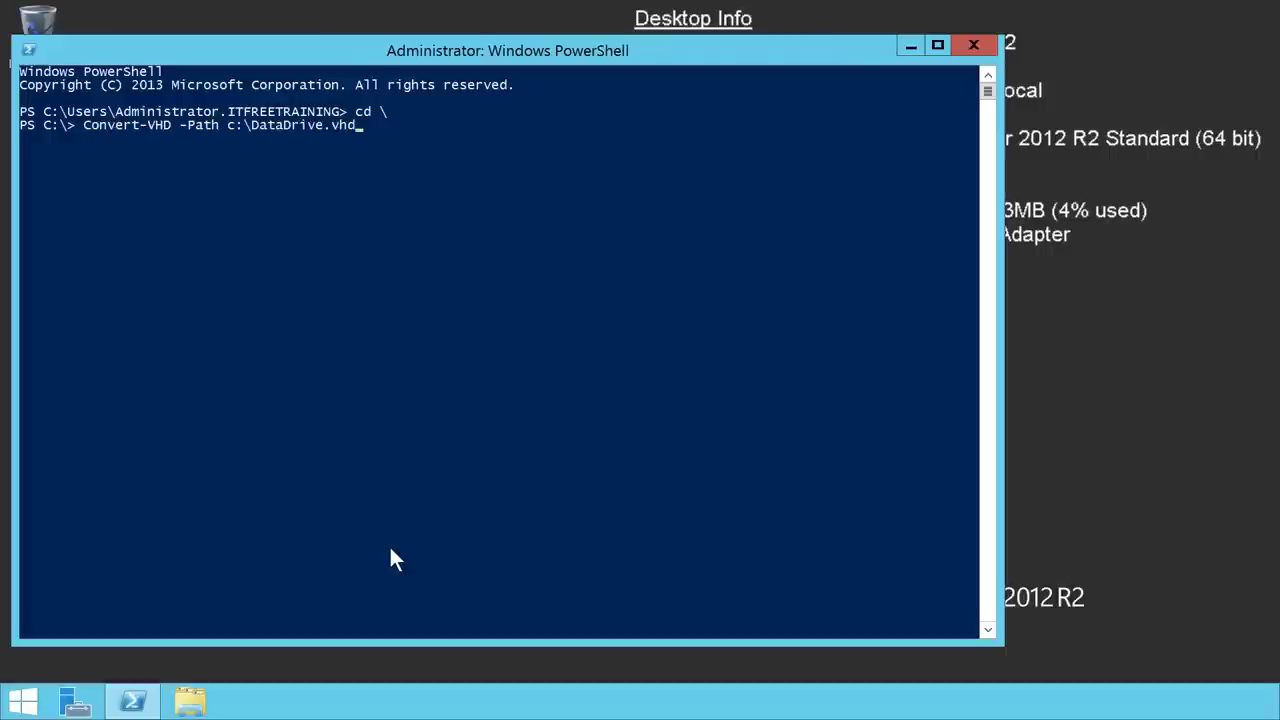
pyautogui.write('-DestinationPath c:\\DataDrive.vhdx')
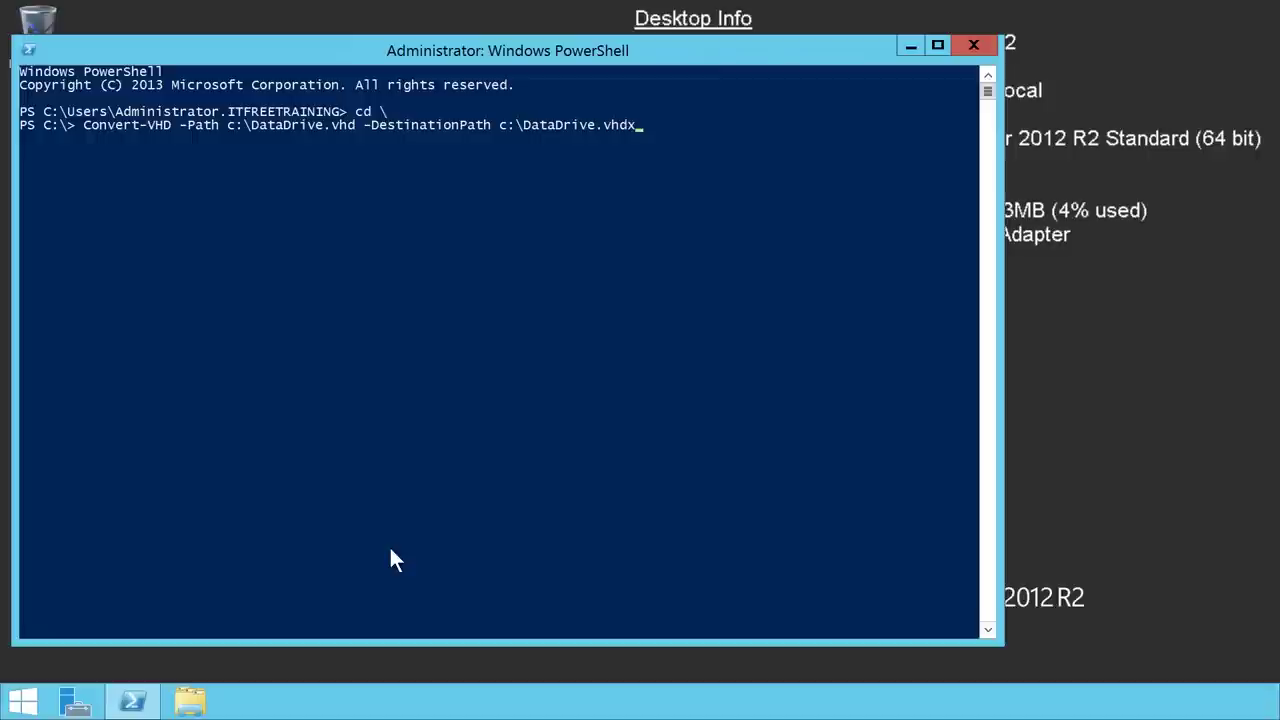
pyautogui.press('Return')
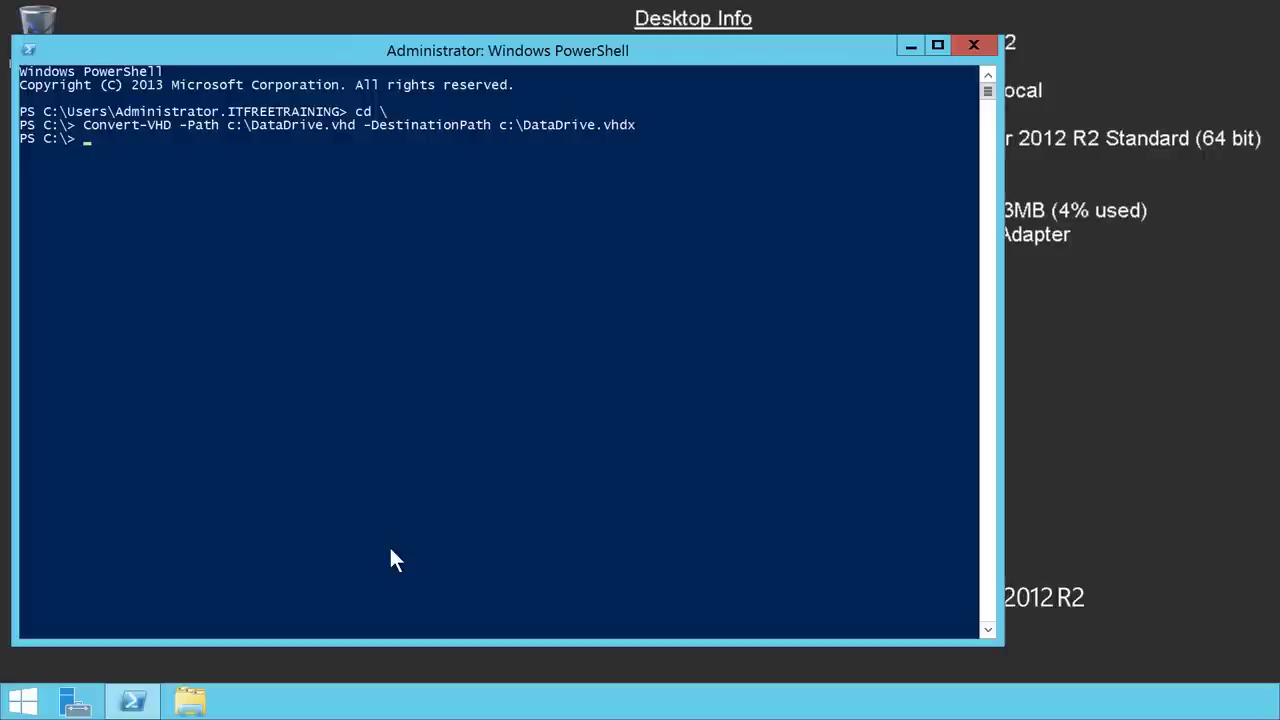
# Create a differencing disk at c:\ChidDrive.vhdx with New-VHD, using c:\DataDrive.vhdx as its parent.
pyautogui.write('New-VHD -Path c:\\ChidDrive.vhdx')
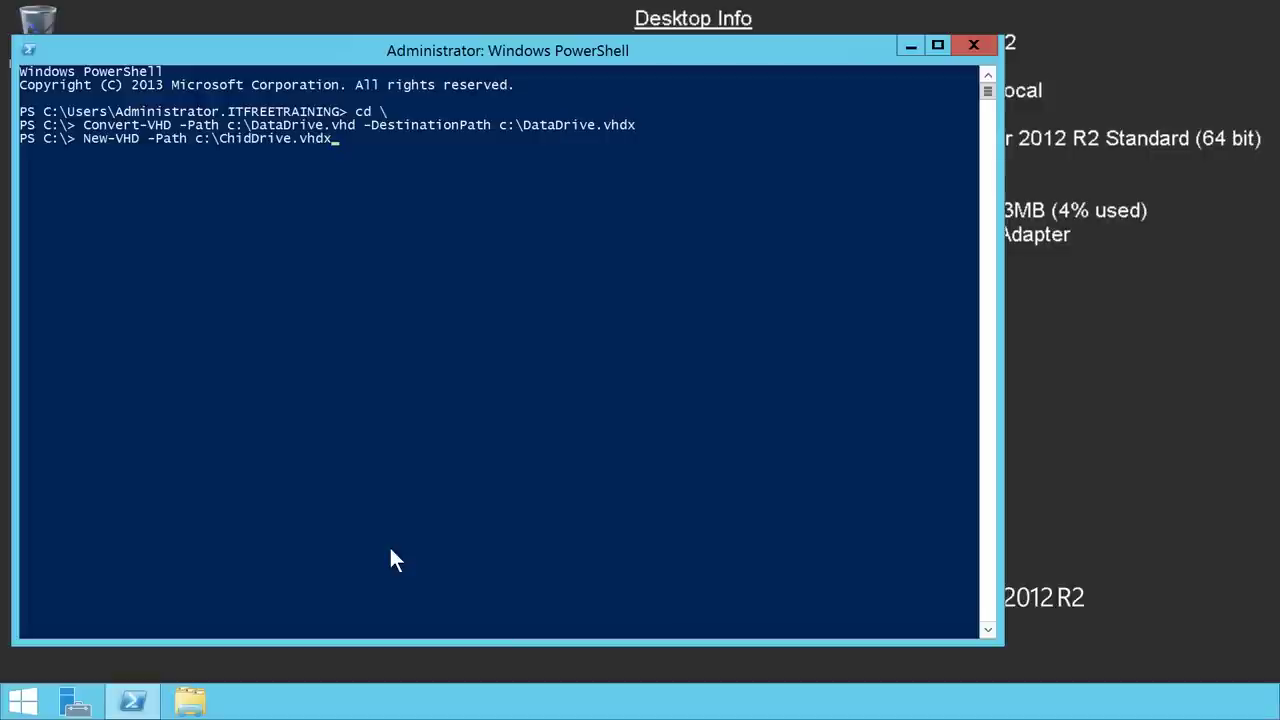
pyautogui.write('-ParentPath c:\\DataDrive.vhdx')
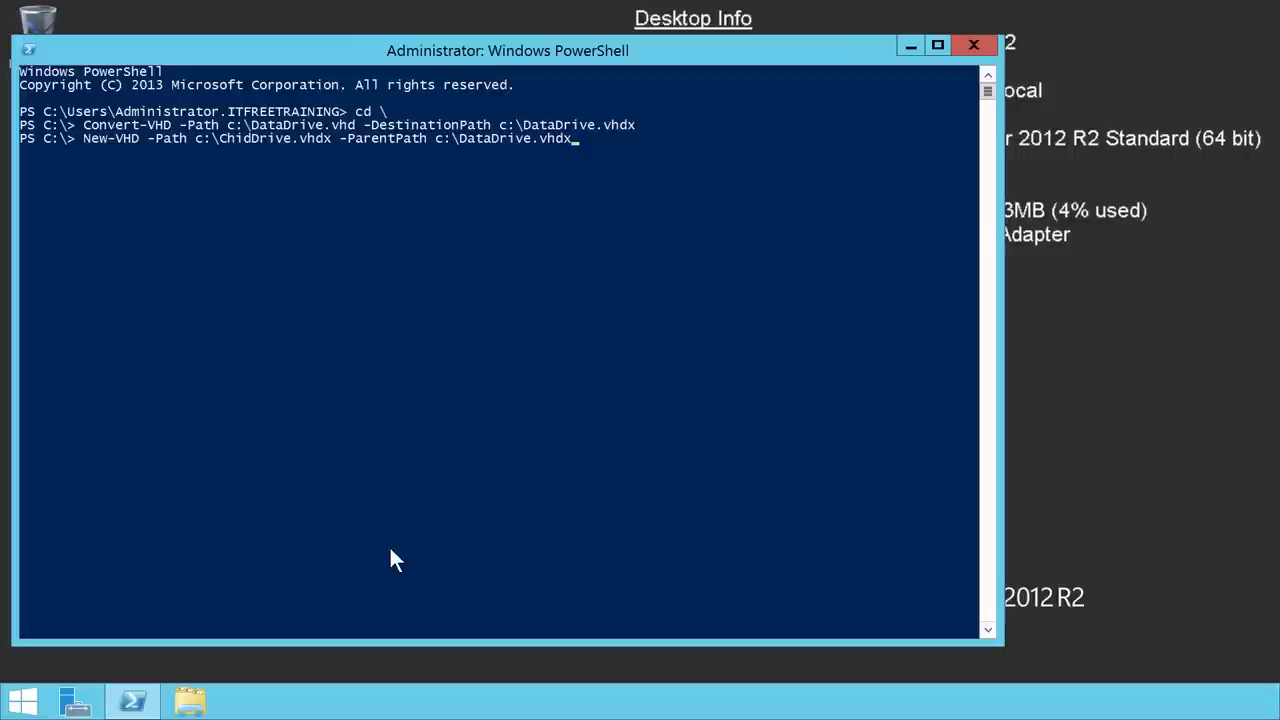
pyautogui.write('-Differencing')
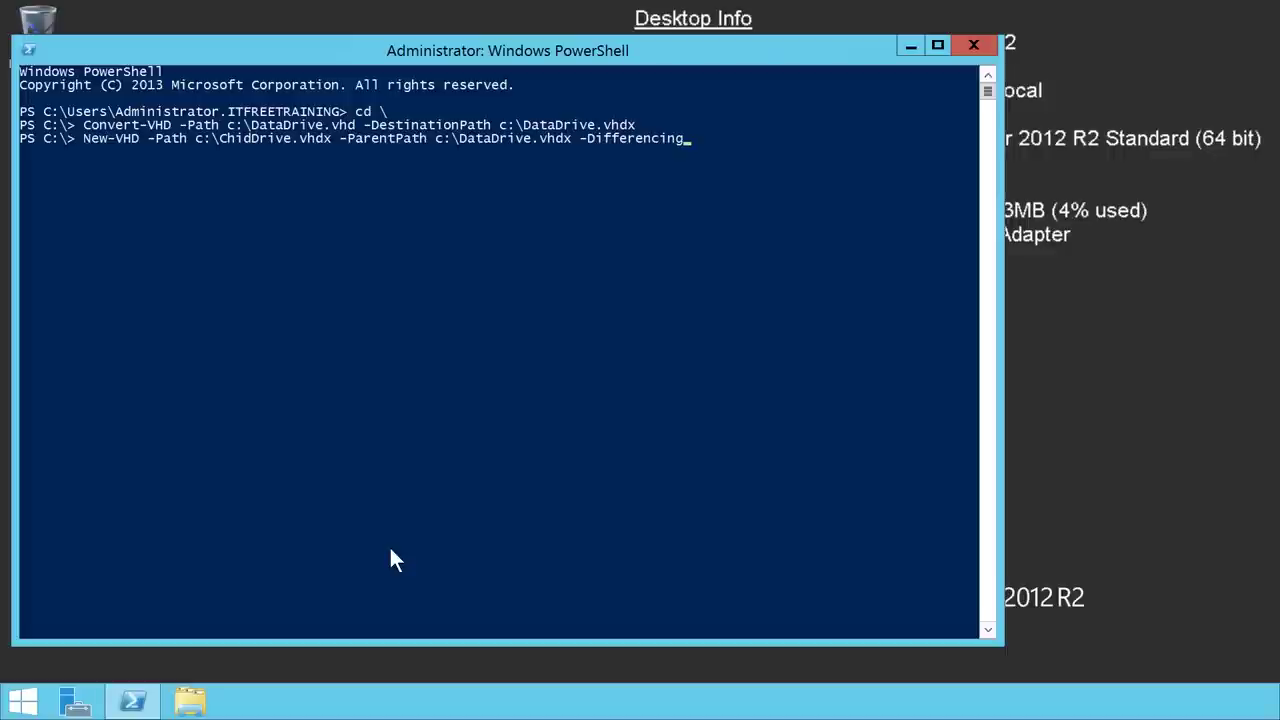
pyautogui.press('Return')
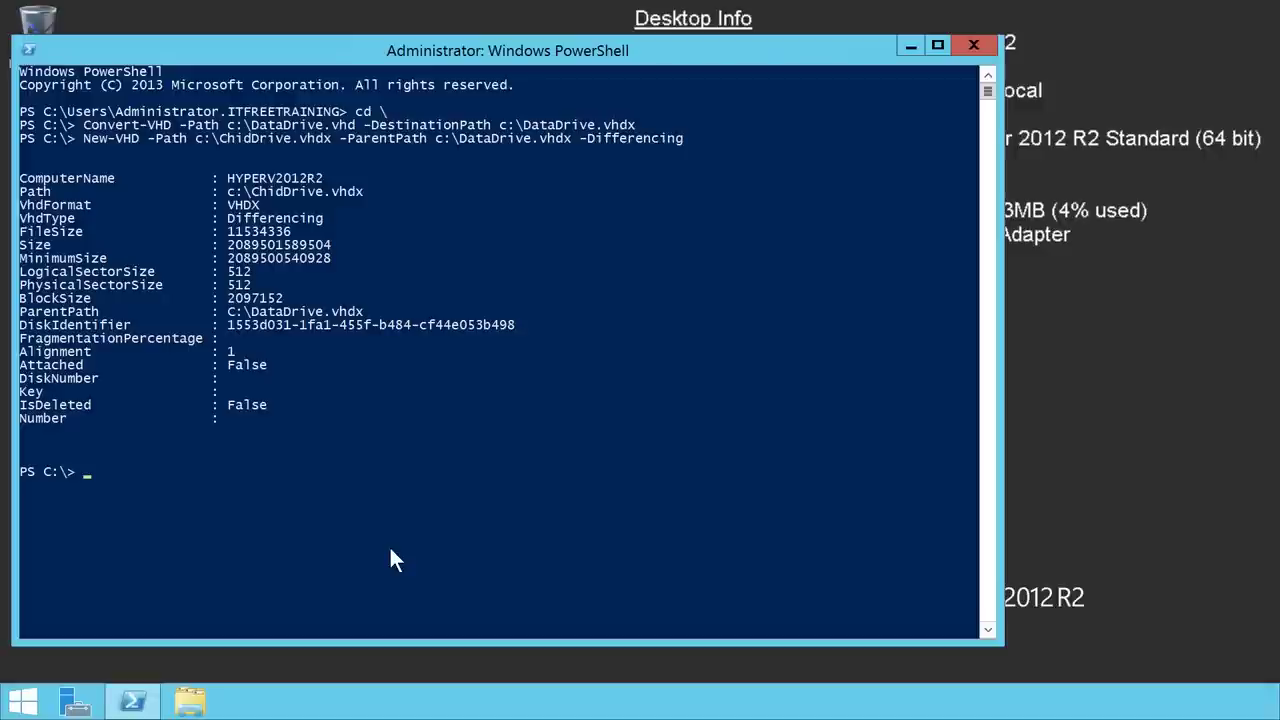
# Exit PowerShell and open Hyper-V Manager through Server Manager.
pyautogui.write('exit')
pyautogui.press('Return')
pyautogui.click(76, 701)
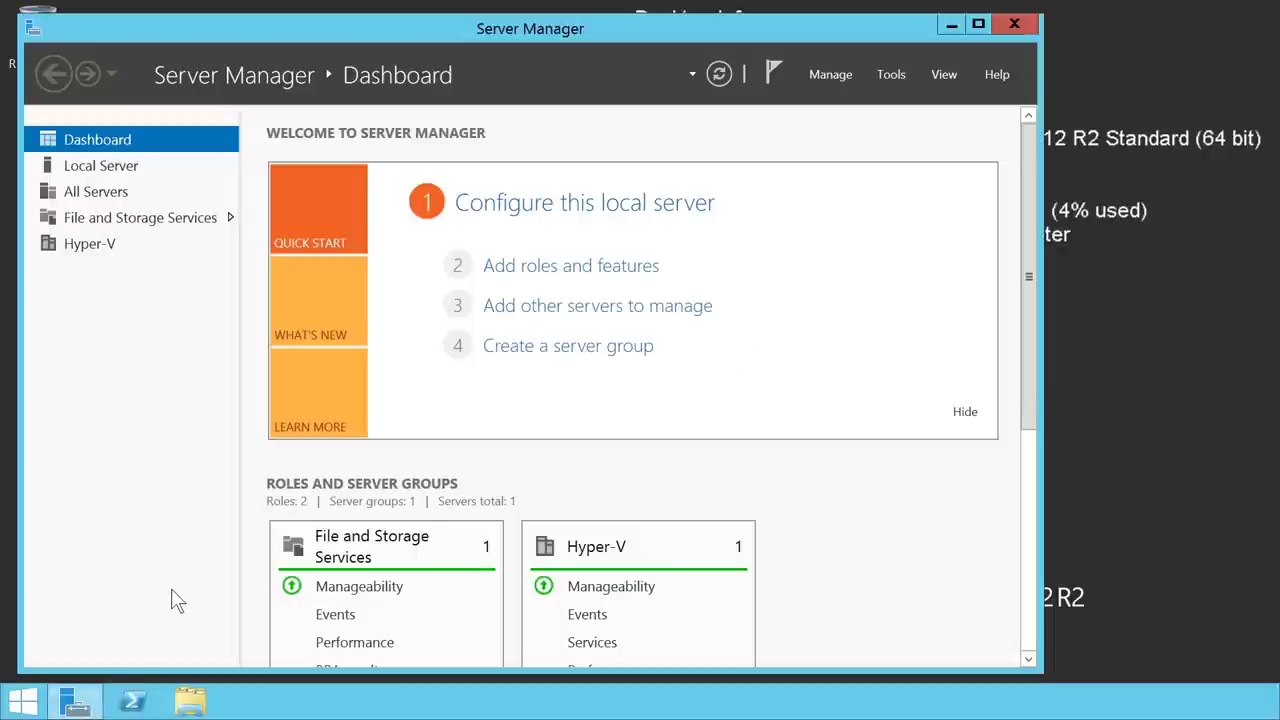
pyautogui.click(886, 76)
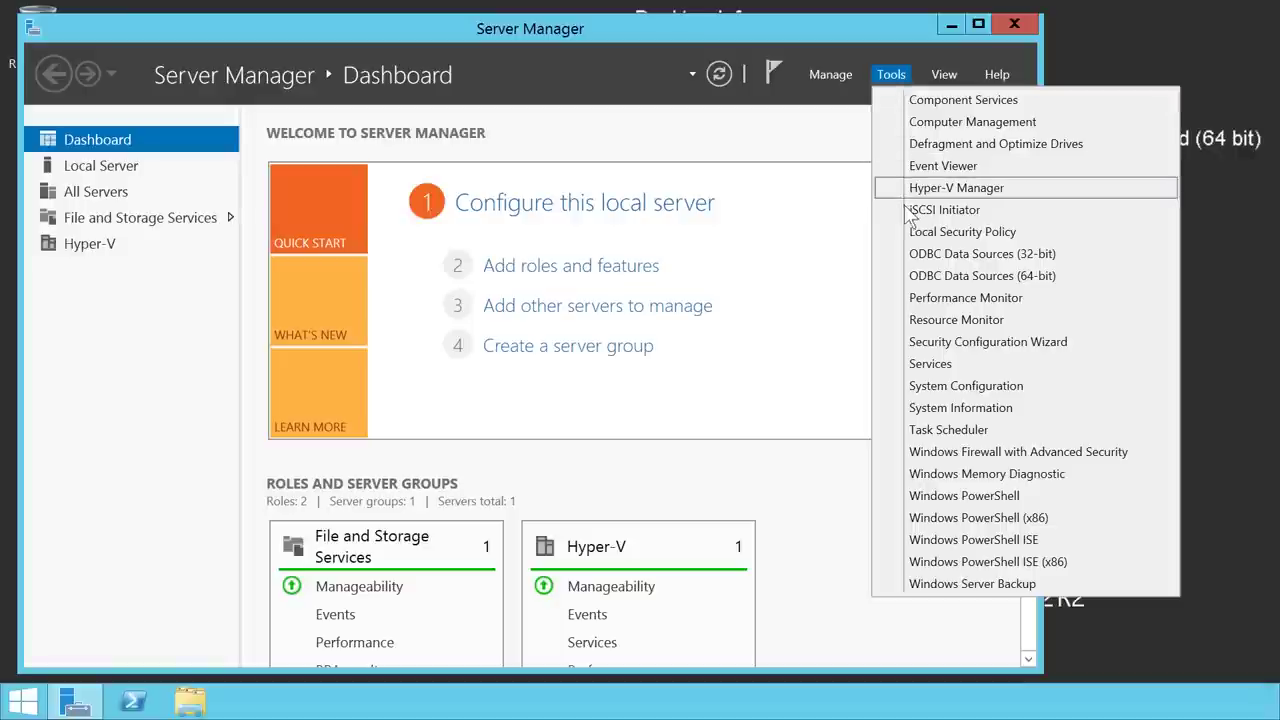
pyautogui.click(1028, 196)
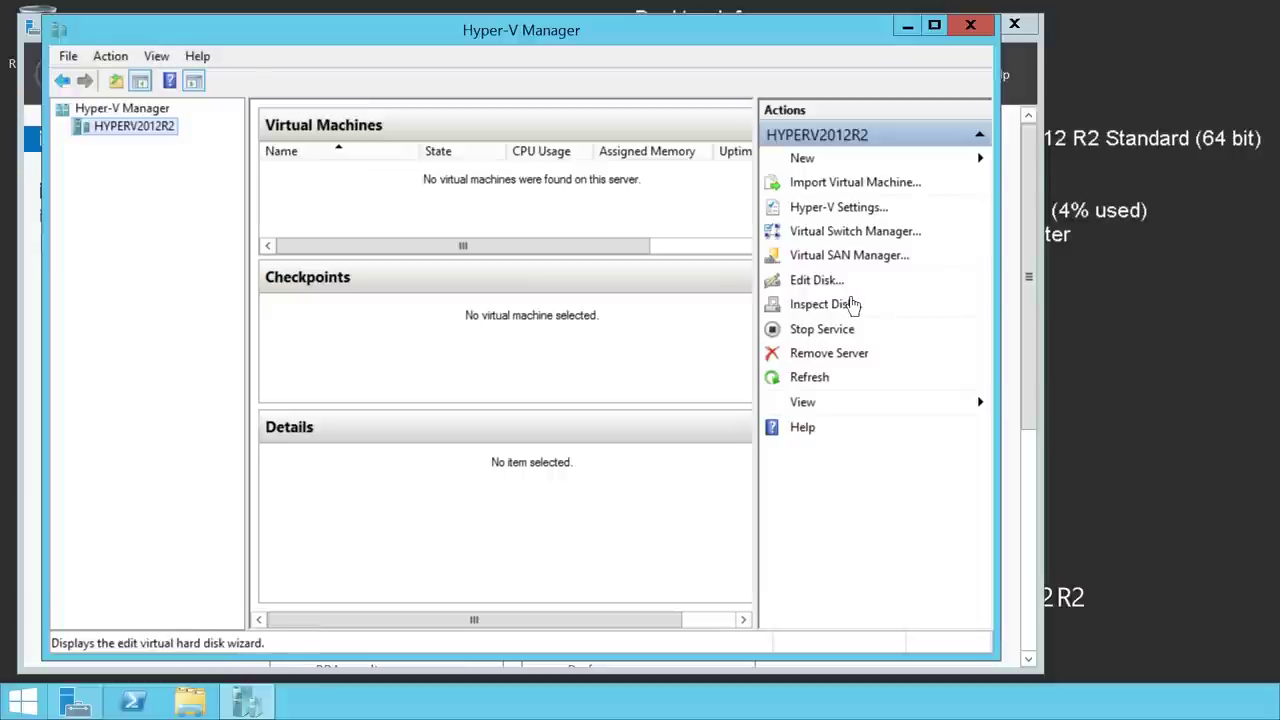
# Start editing a virtual hard disk, choose C:\ChidDrive.vhdx as the disk, and proceed to the choice of action.
pyautogui.click(845, 283)
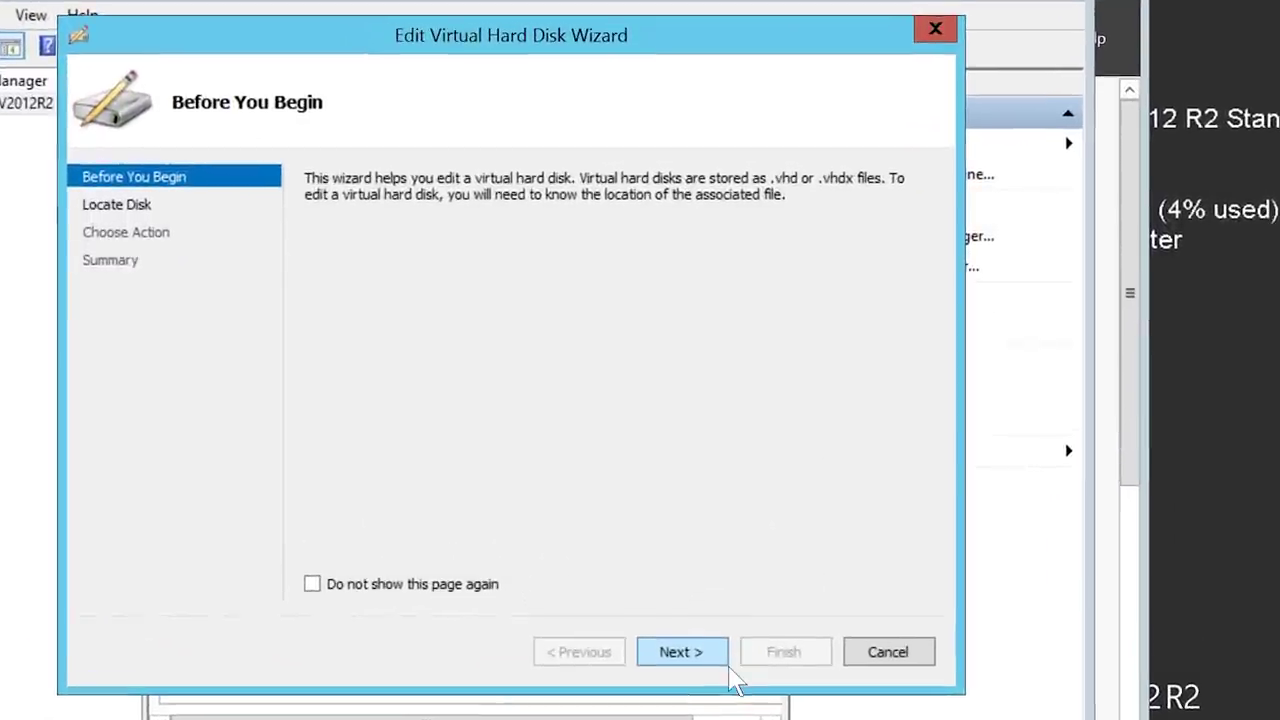
pyautogui.click(727, 666)
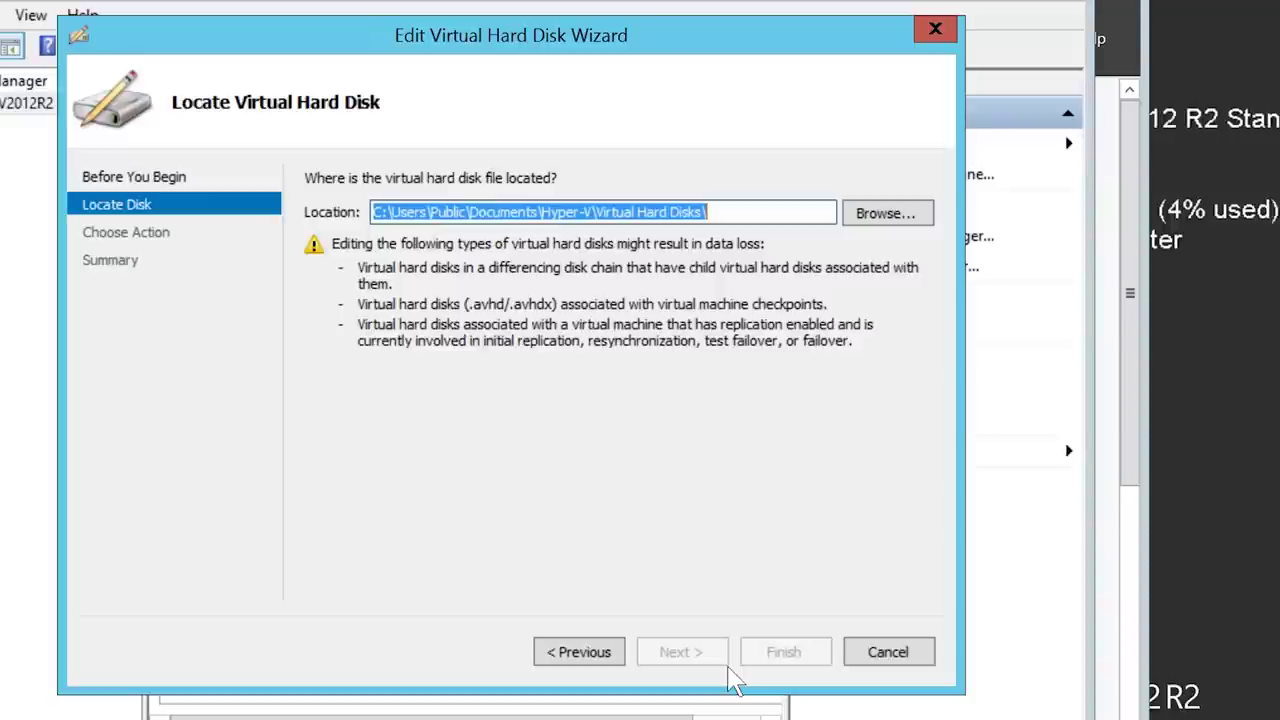
pyautogui.click(932, 224)
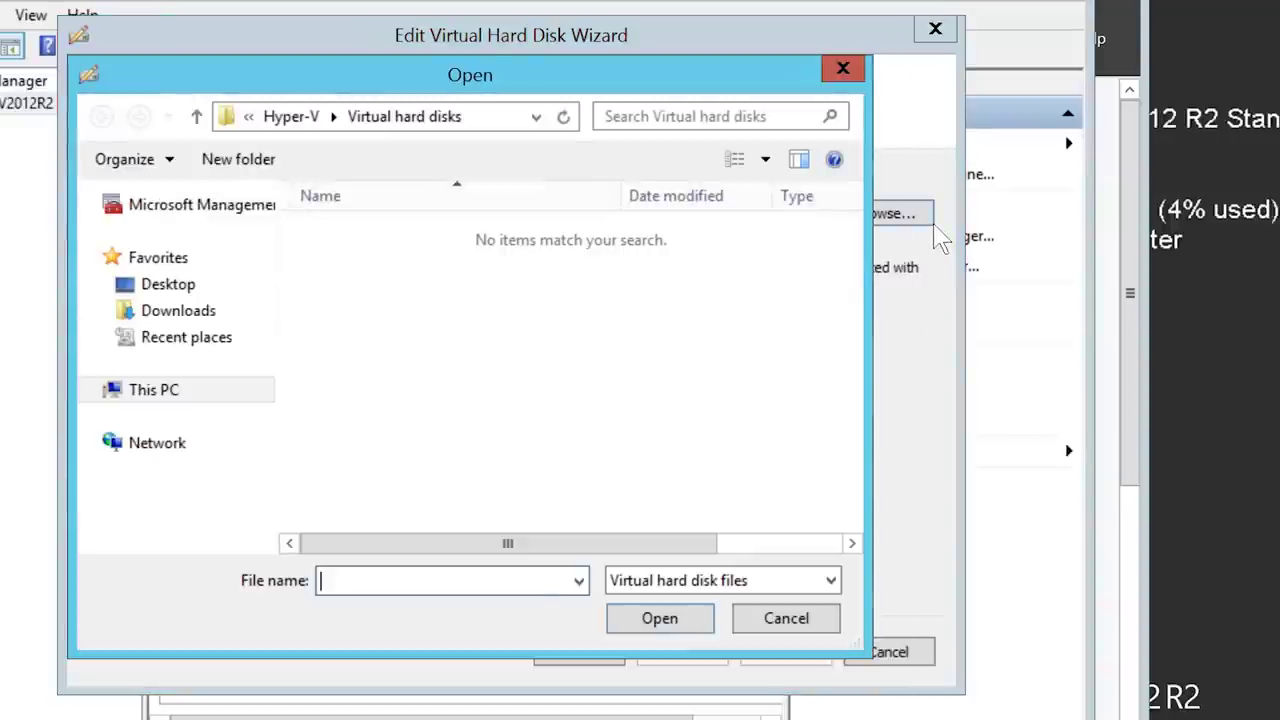
pyautogui.write('c:\\')
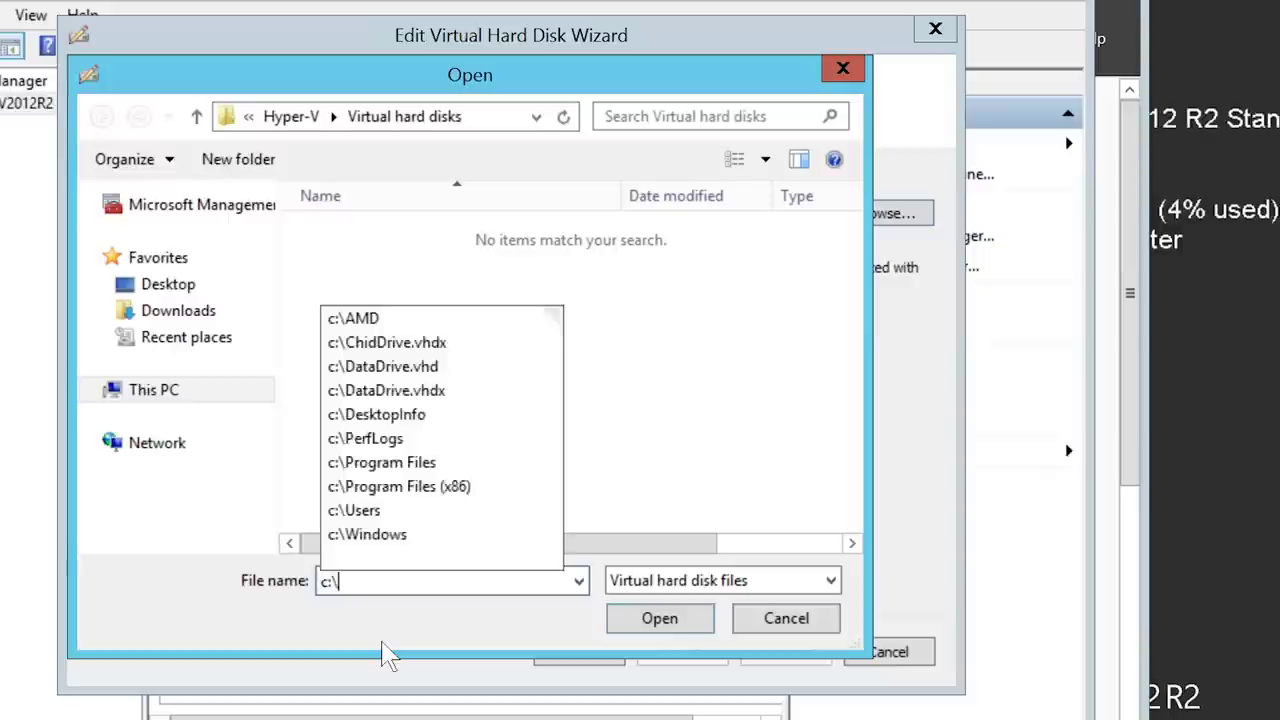
pyautogui.press('Return')
pyautogui.click(336, 425)
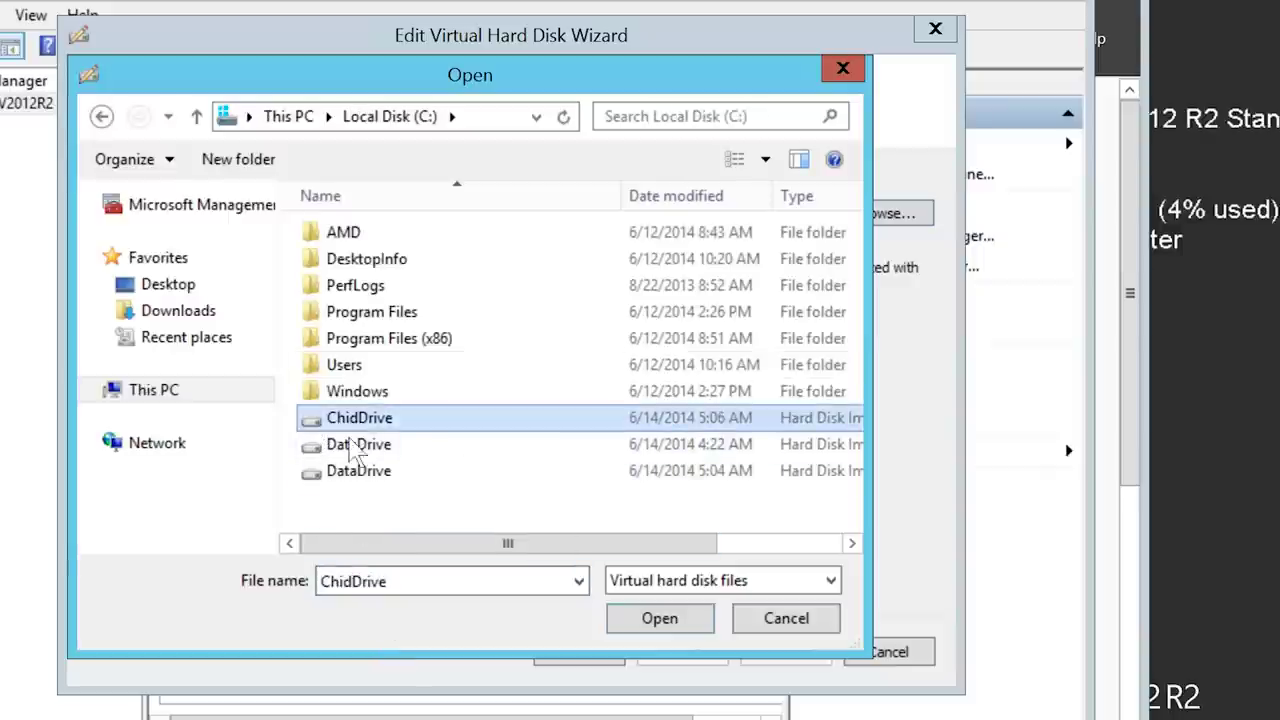
pyautogui.click(708, 641)
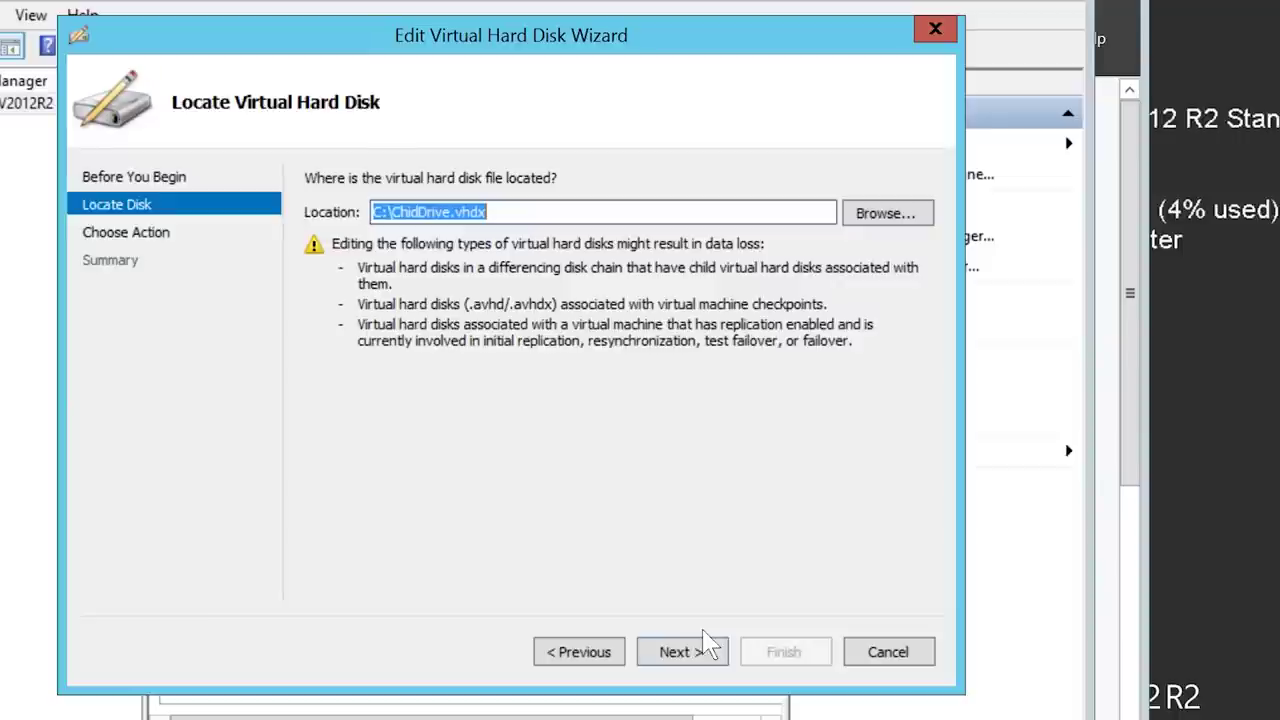
pyautogui.click(730, 658)
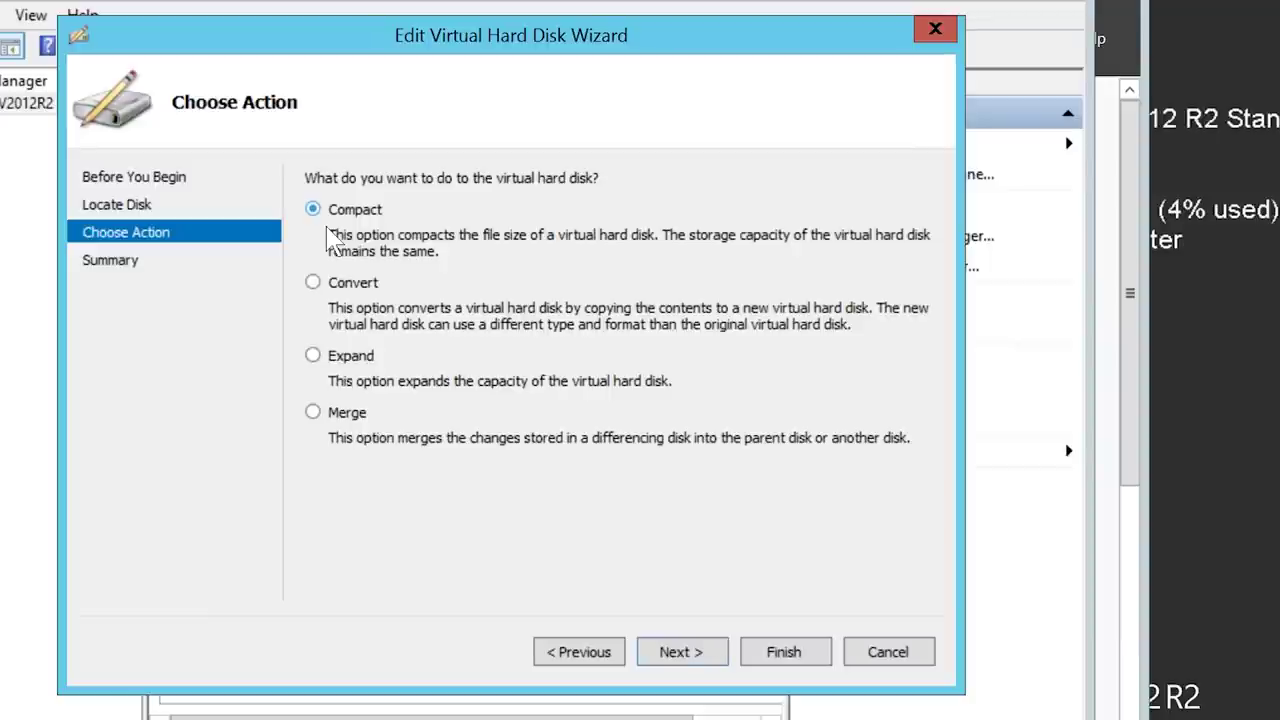
# Choose Merge as the action for the differencing disk and proceed to the merge configuration.
pyautogui.click(330, 285)
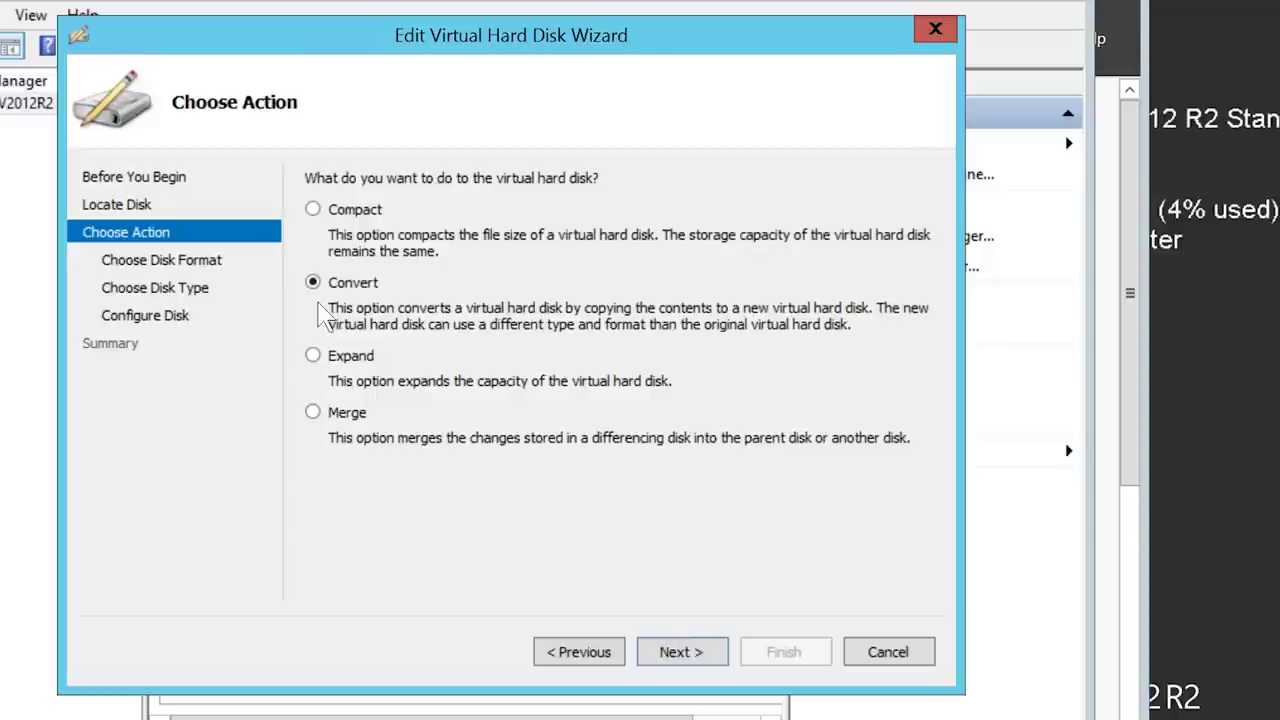
pyautogui.click(320, 362)
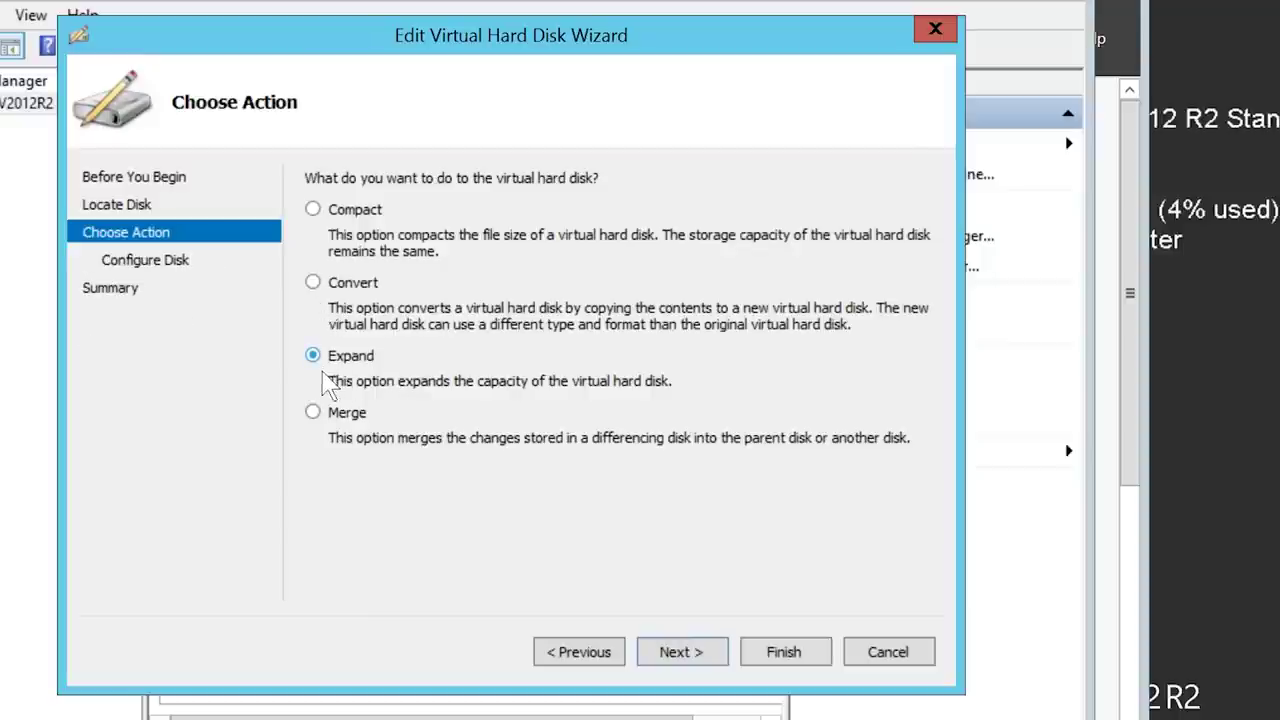
pyautogui.click(332, 436)
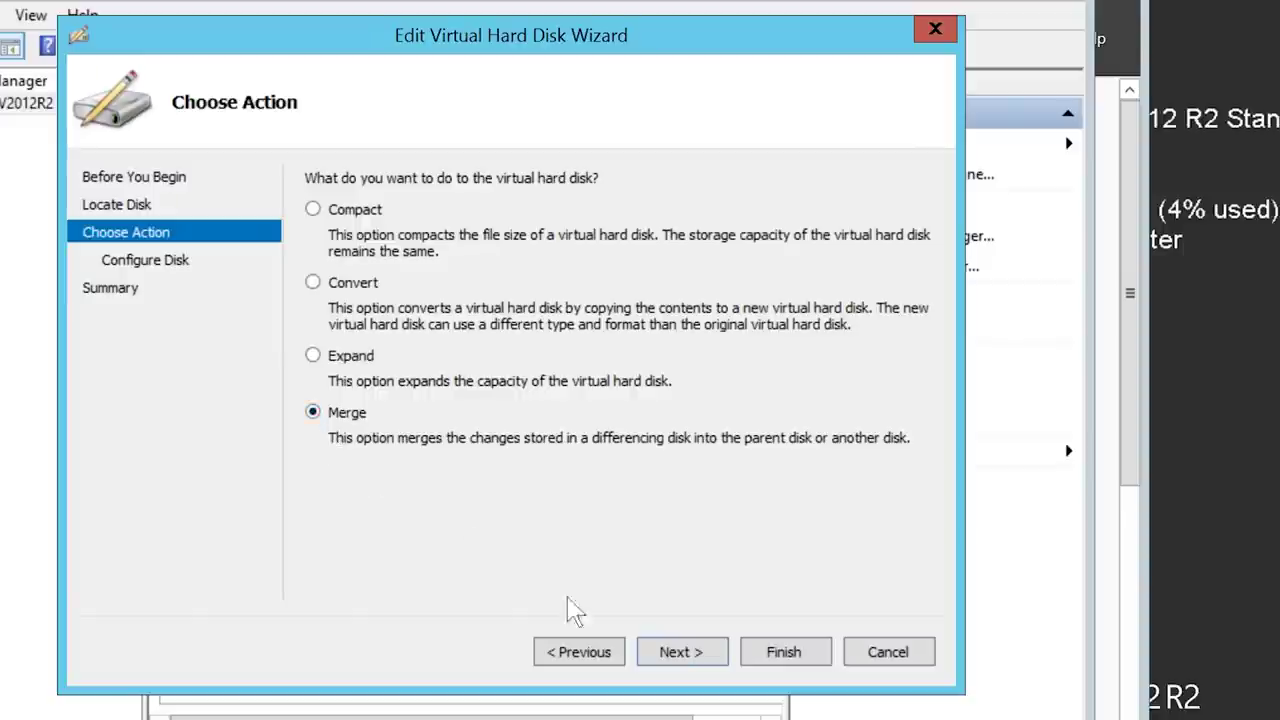
pyautogui.click(728, 658)
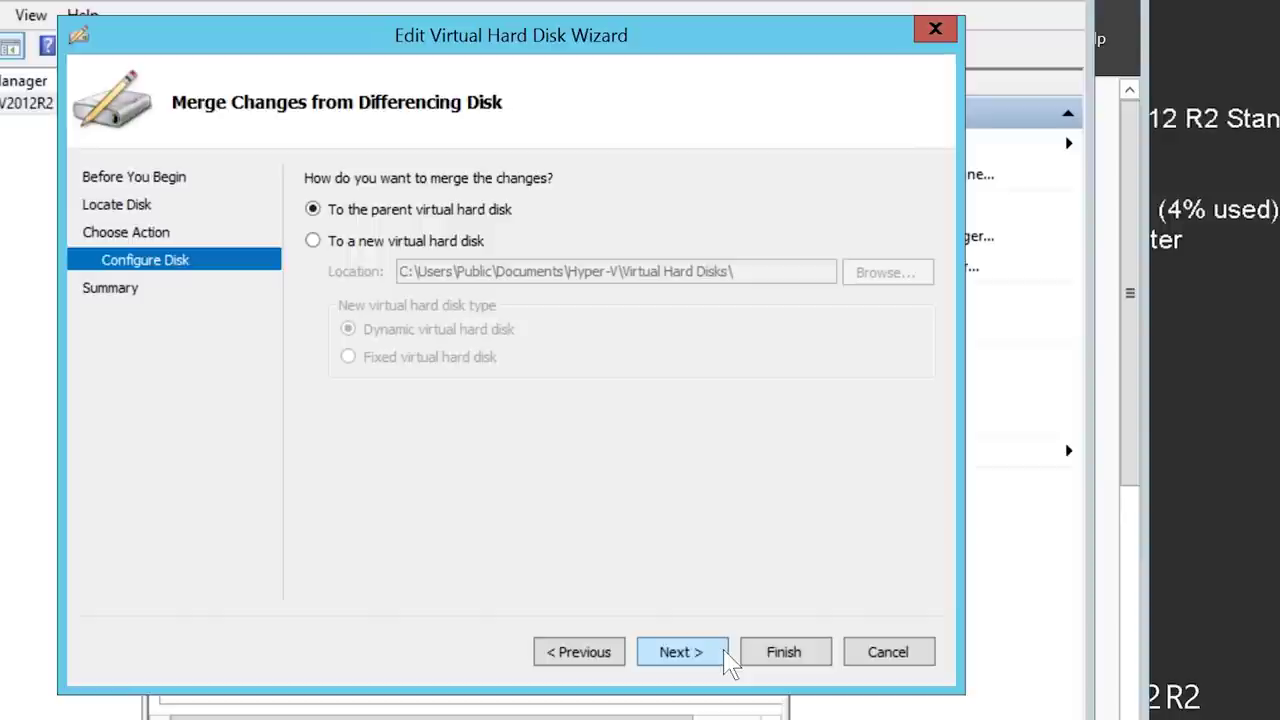
# Merge the changes into a new dynamic virtual hard disk at C:\ChildDrive2.vhdx and complete the wizard.
pyautogui.click(322, 244)
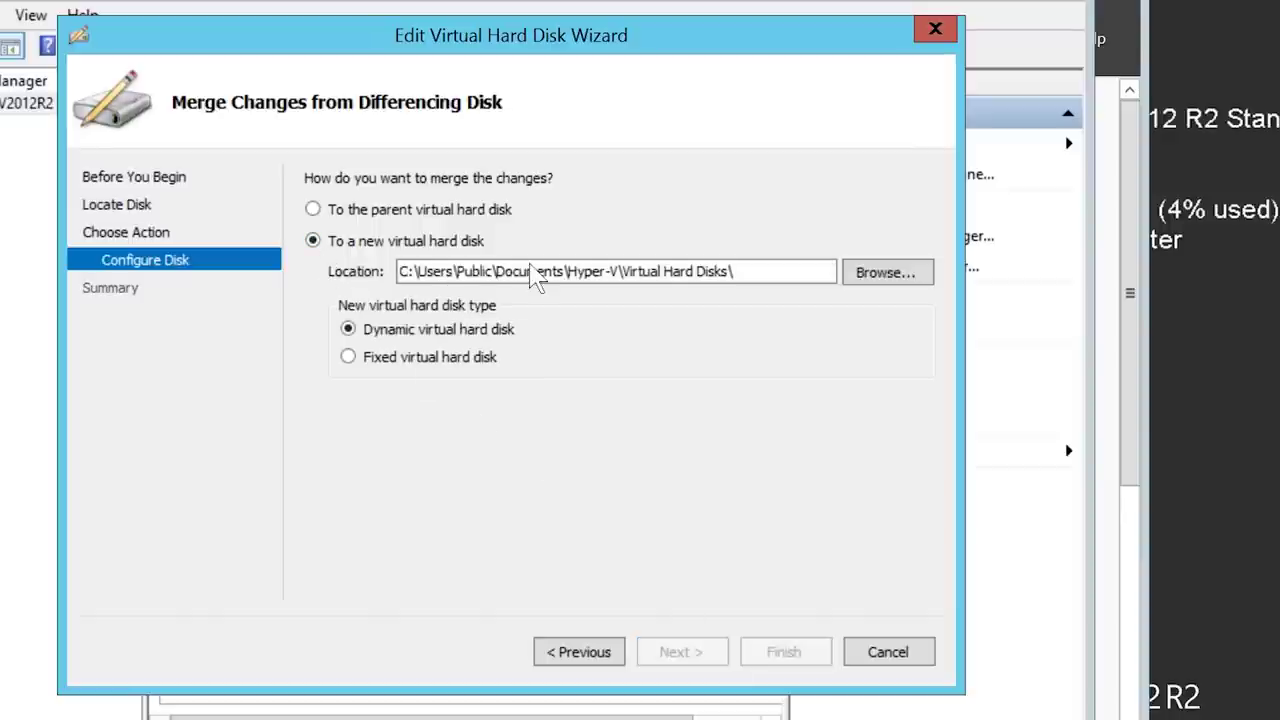
pyautogui.click(440, 278)
pyautogui.moveTo(418, 276); pyautogui.dragTo(866, 283)
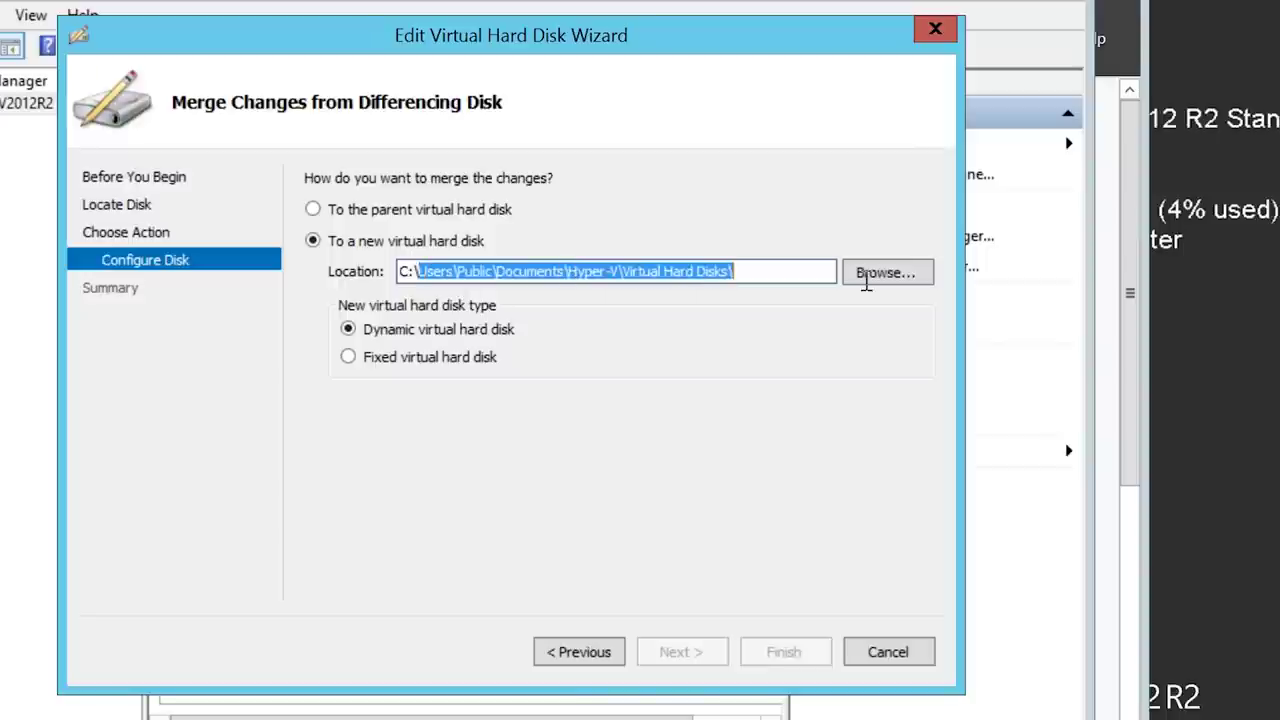
pyautogui.write('ChildDrive2.')
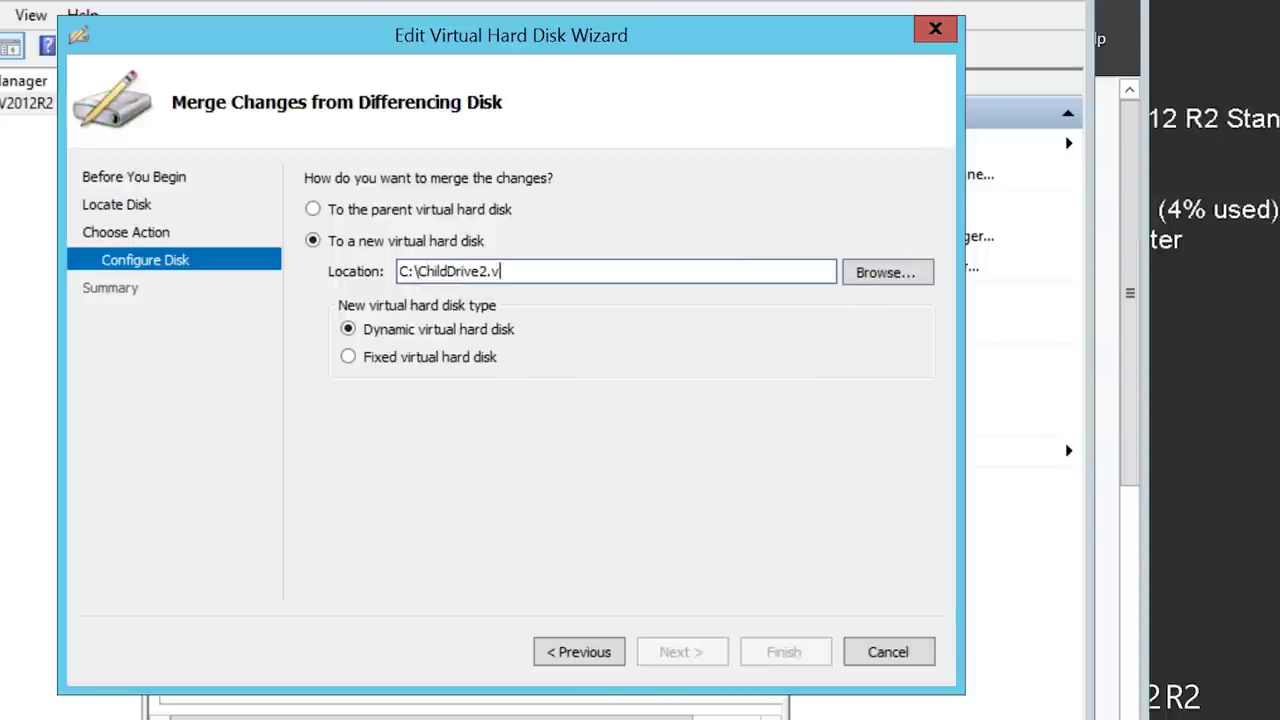
pyautogui.write('vhdx')
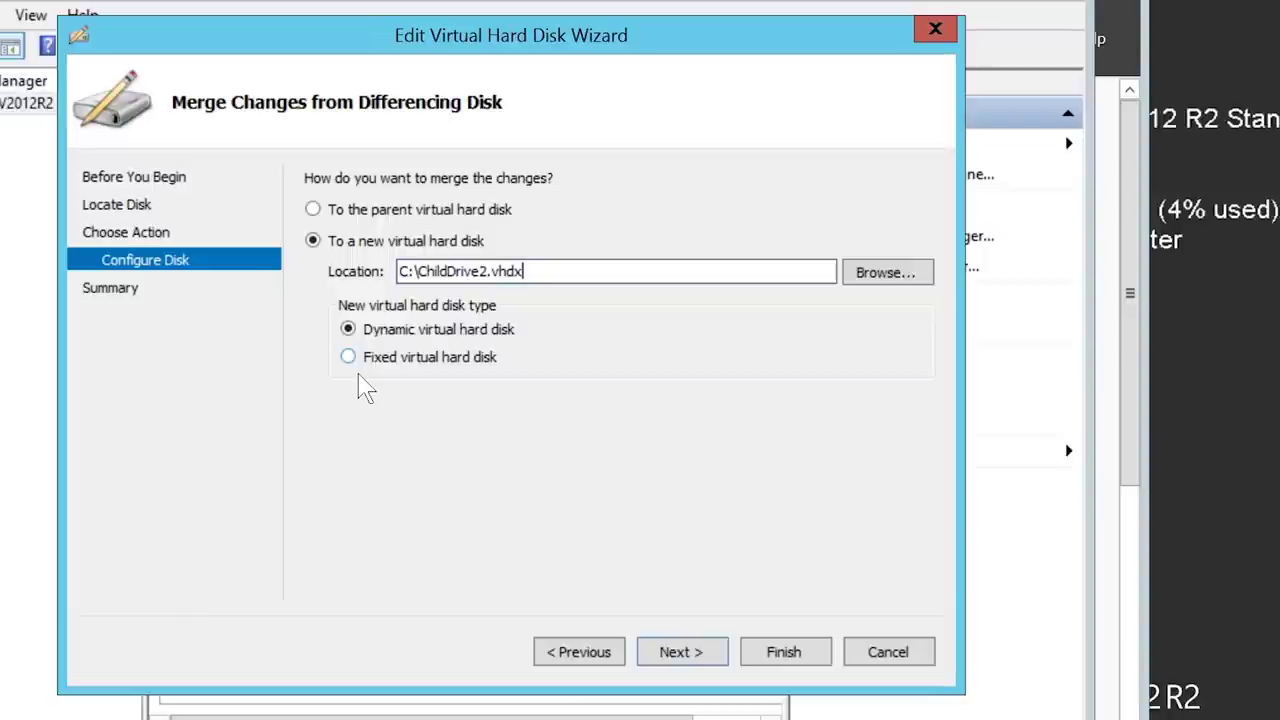
pyautogui.click(733, 668)
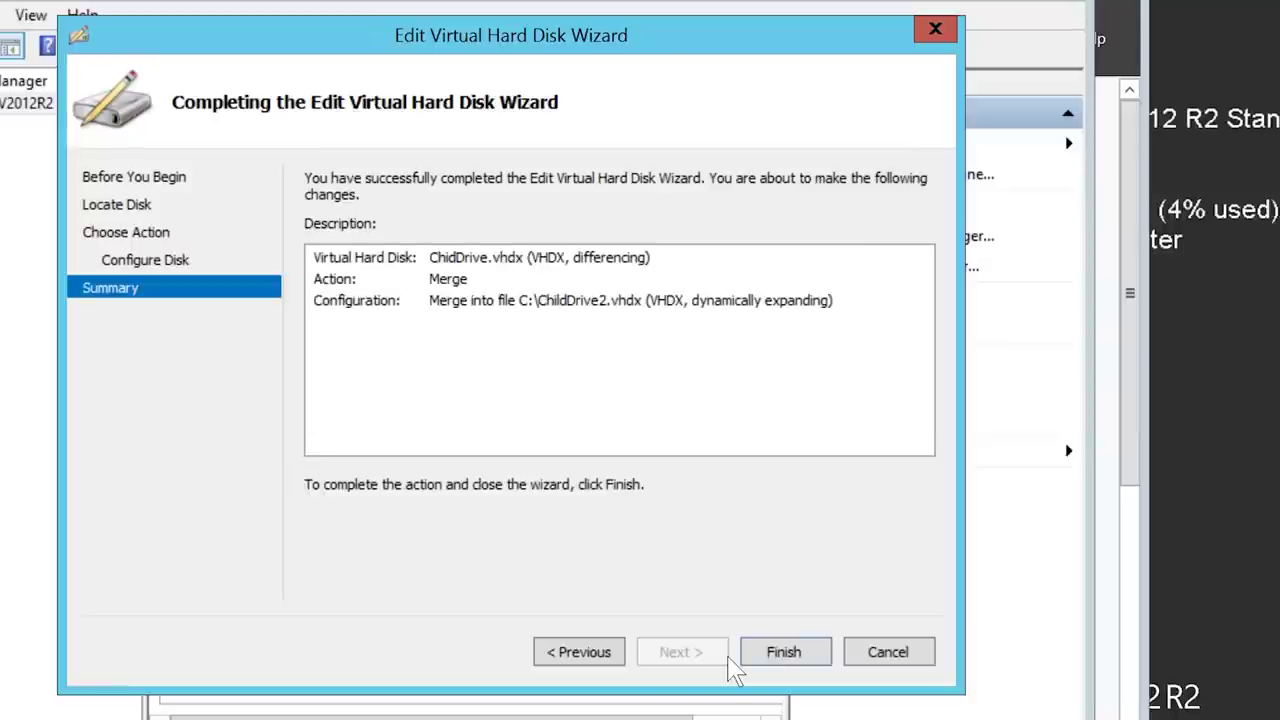
pyautogui.click(828, 656)
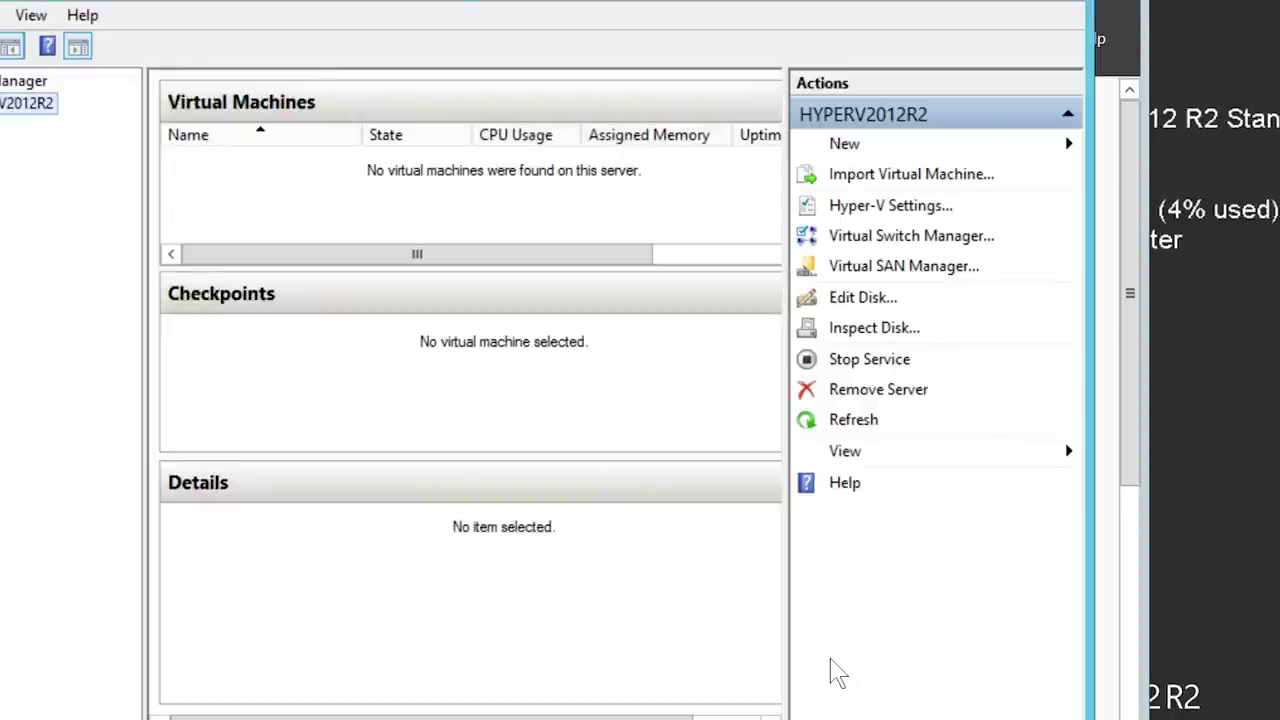
# Create a new virtual machine with the default values and open its settings.
pyautogui.click(857, 150)
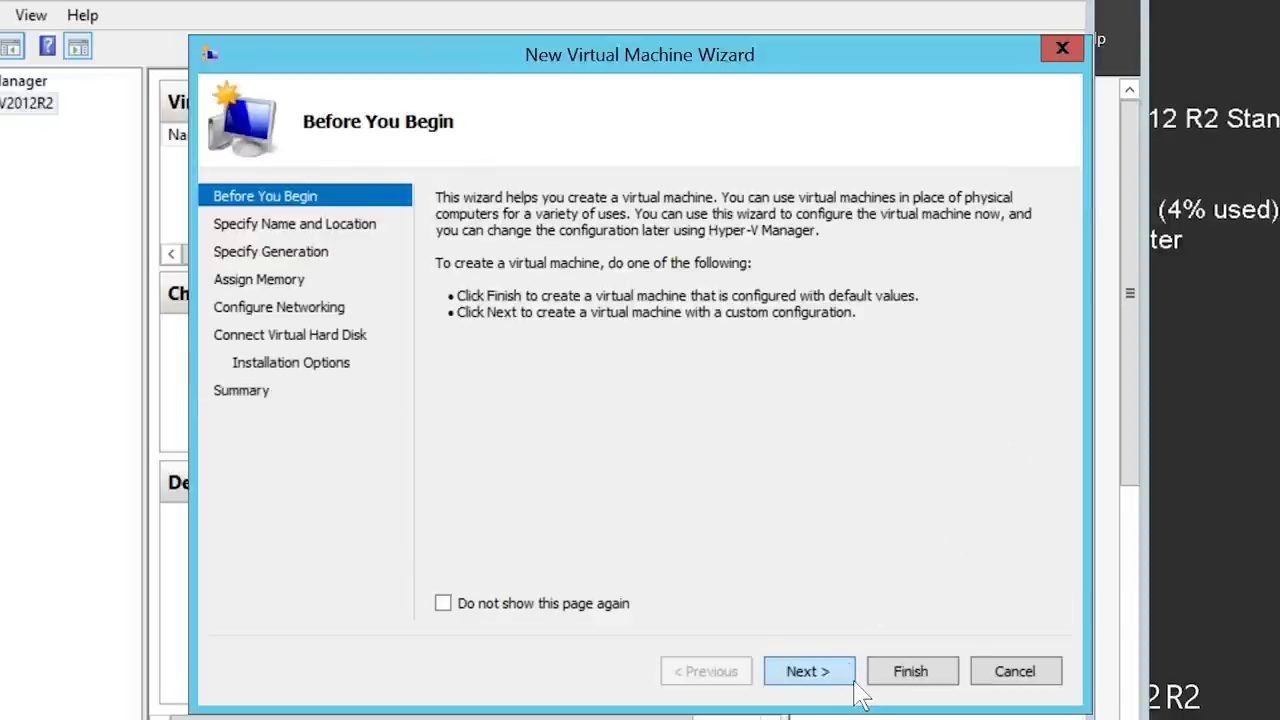
pyautogui.click(935, 690)
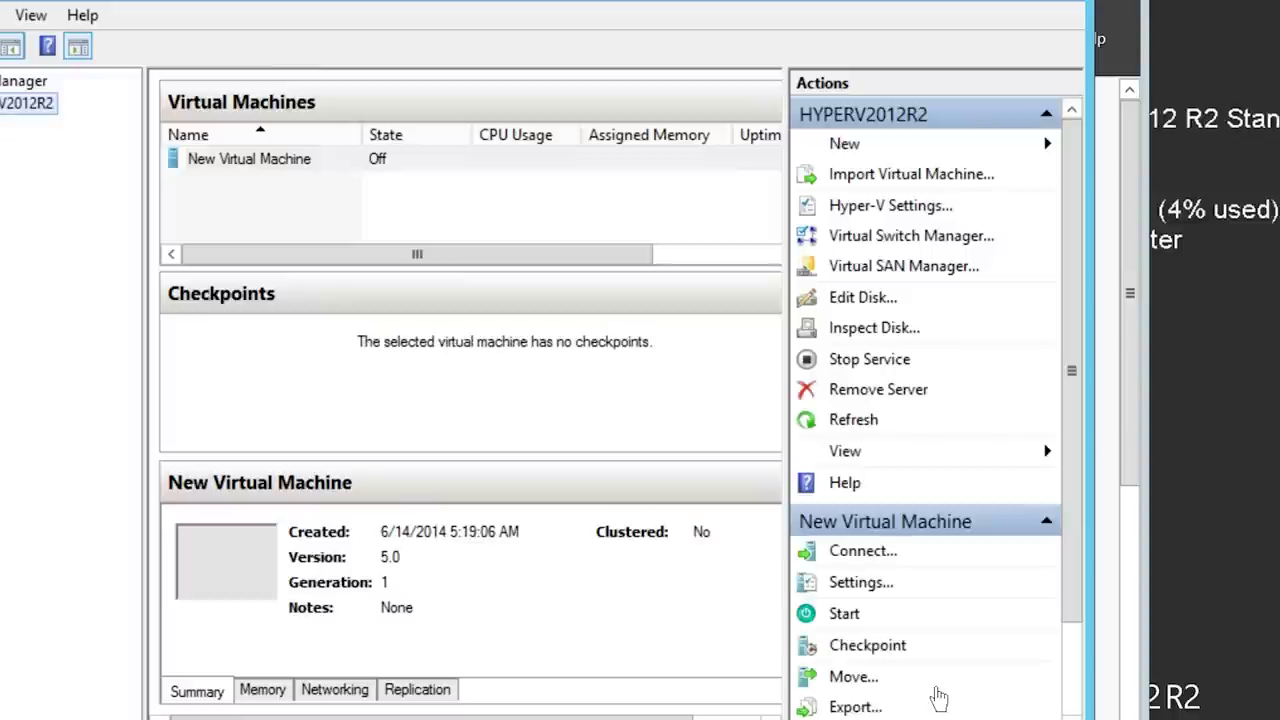
pyautogui.rightClick(252, 163)
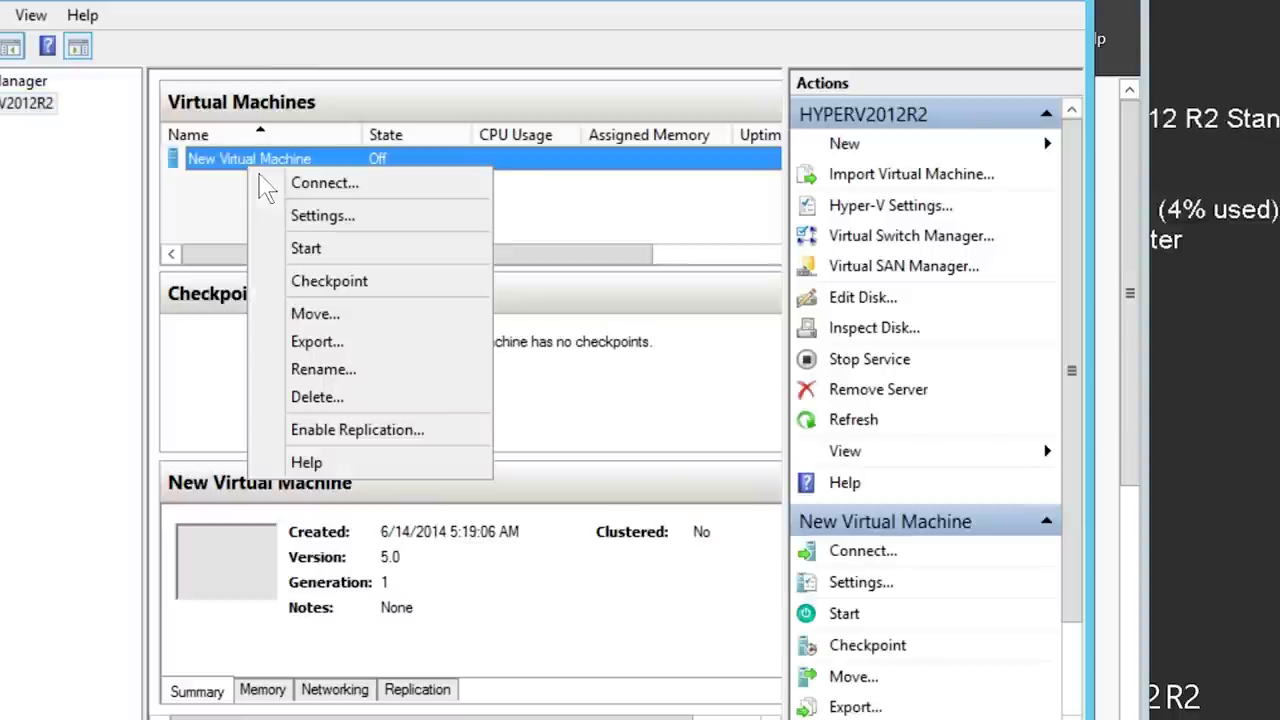
pyautogui.click(402, 227)
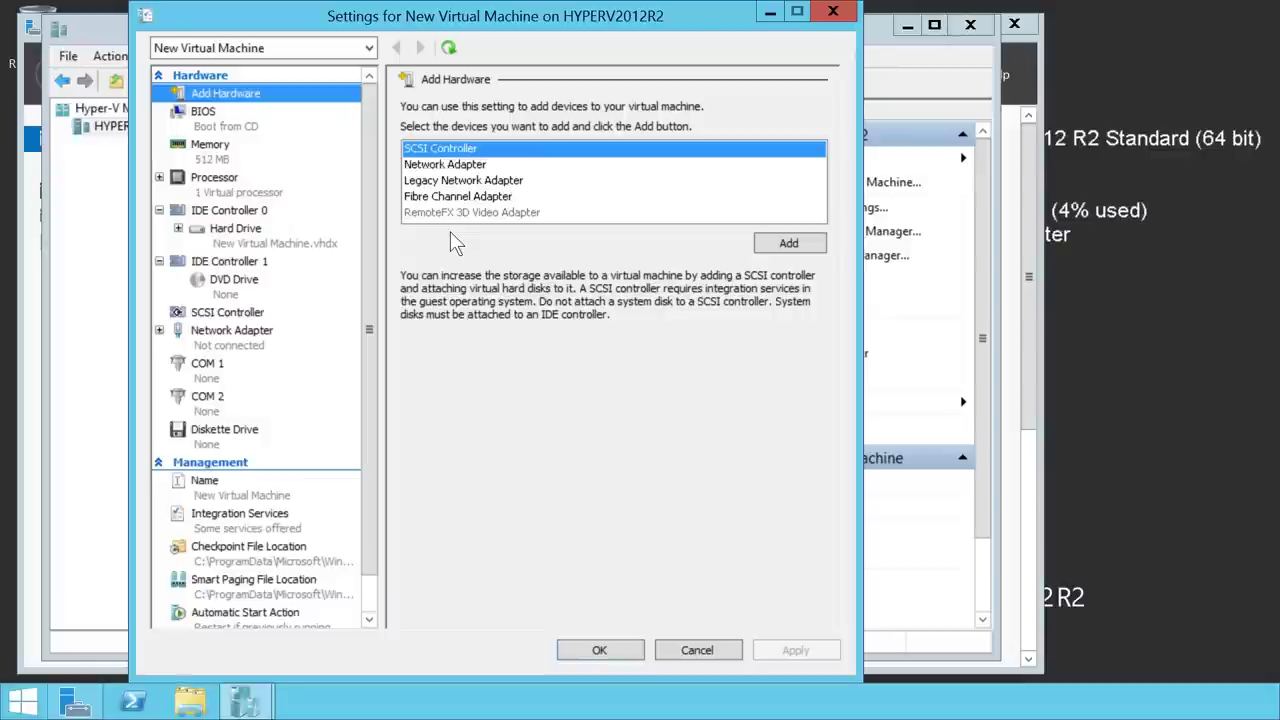
# Replace the virtual hard disk of the hard drive on IDE Controller 0 with C:\DataDrive.vhdx and save the machine's settings.
pyautogui.click(238, 246)
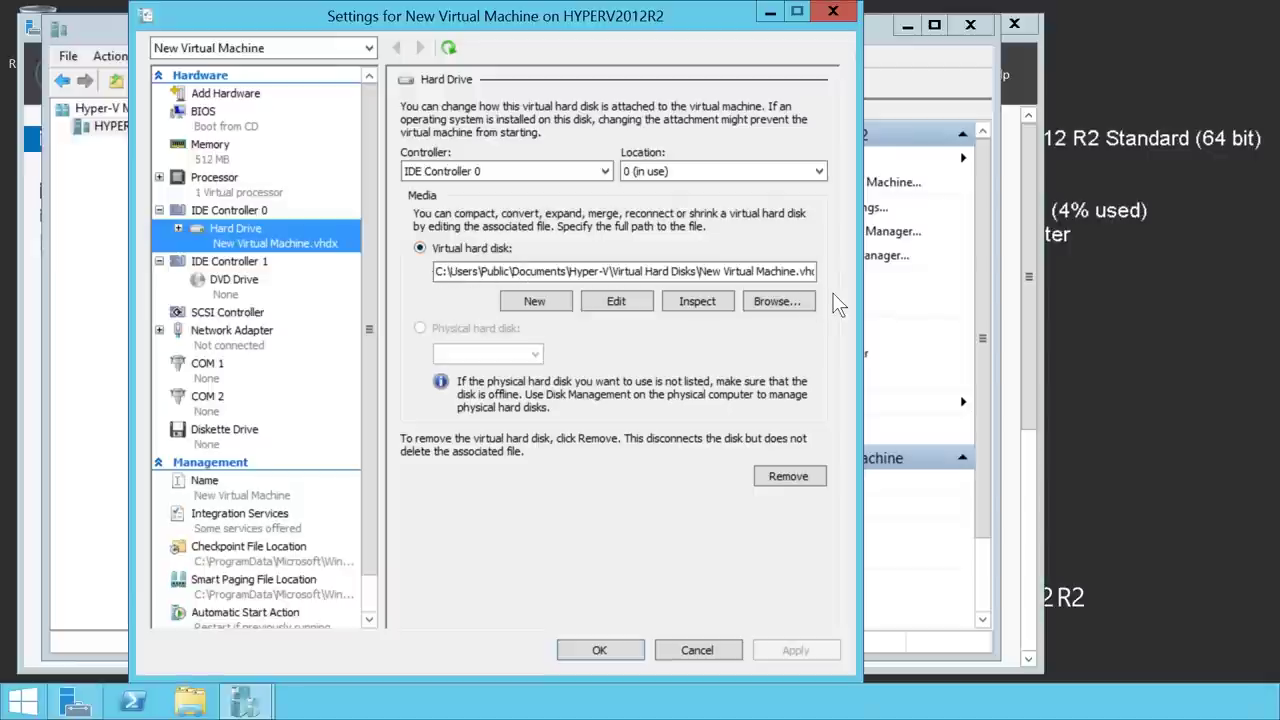
pyautogui.click(804, 304)
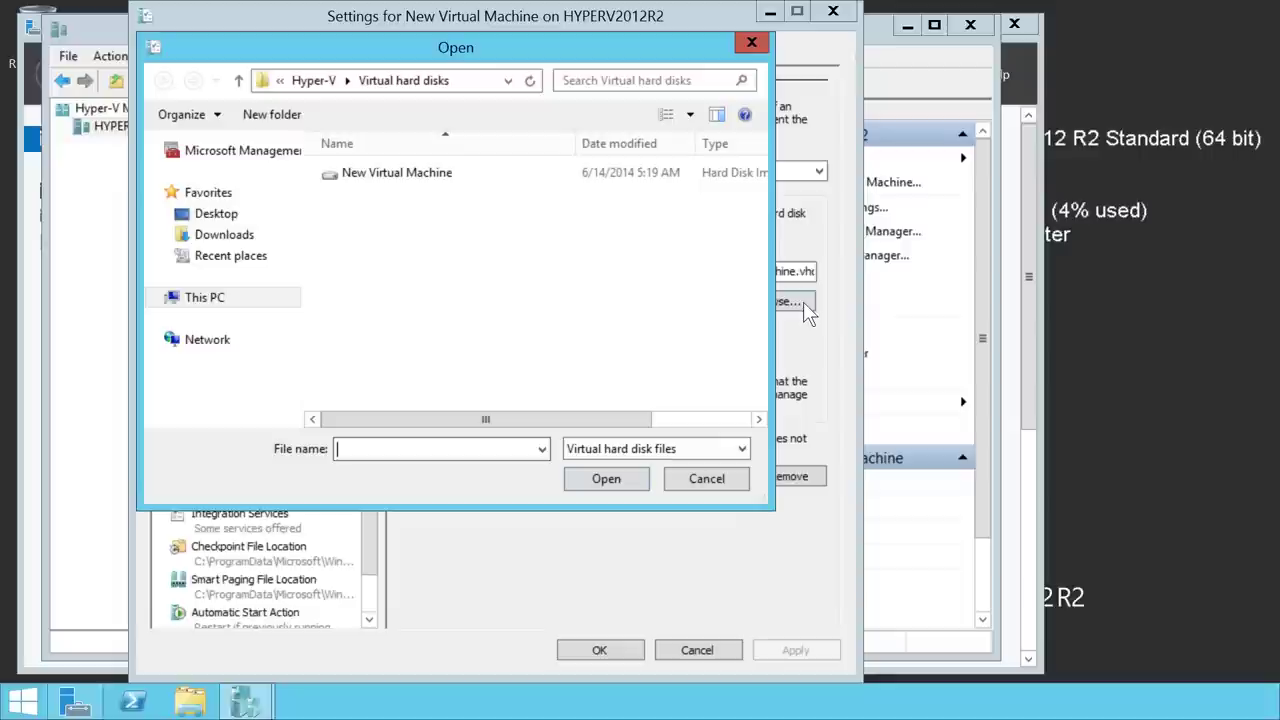
pyautogui.write('c:\\')
pyautogui.press('Return')
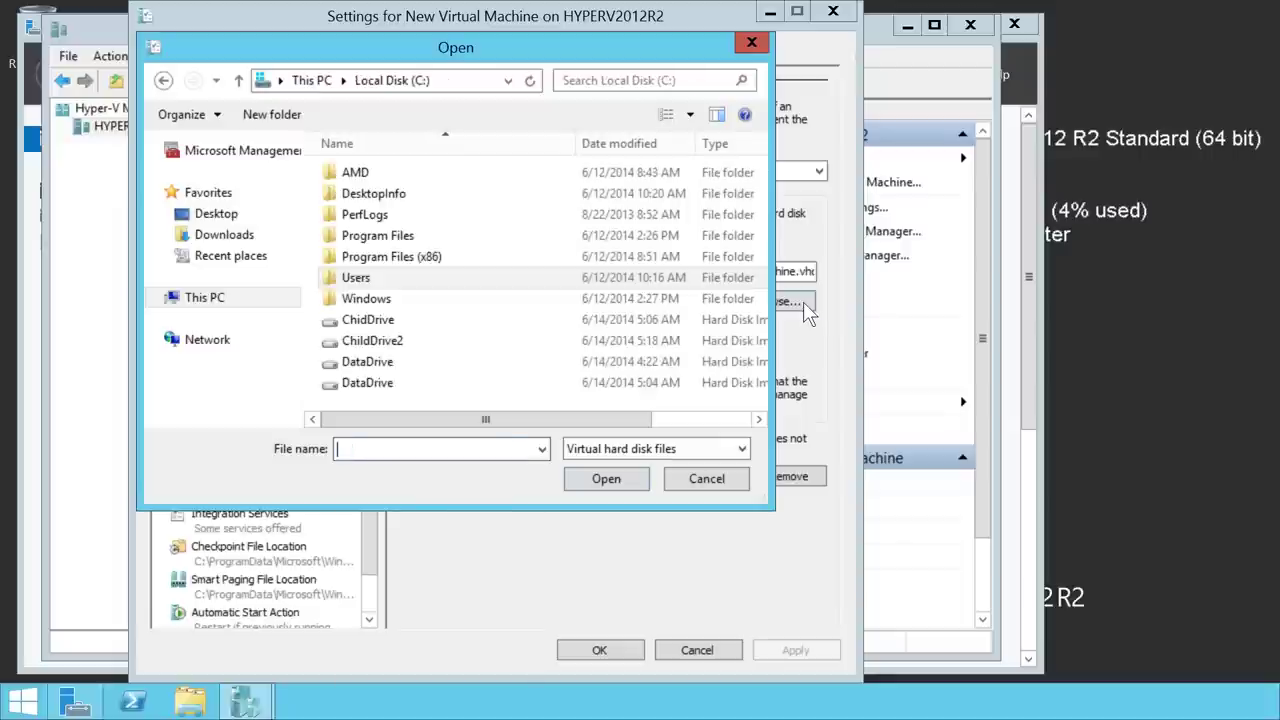
pyautogui.click(362, 320)
pyautogui.click(365, 341)
pyautogui.click(360, 366)
pyautogui.click(364, 388)
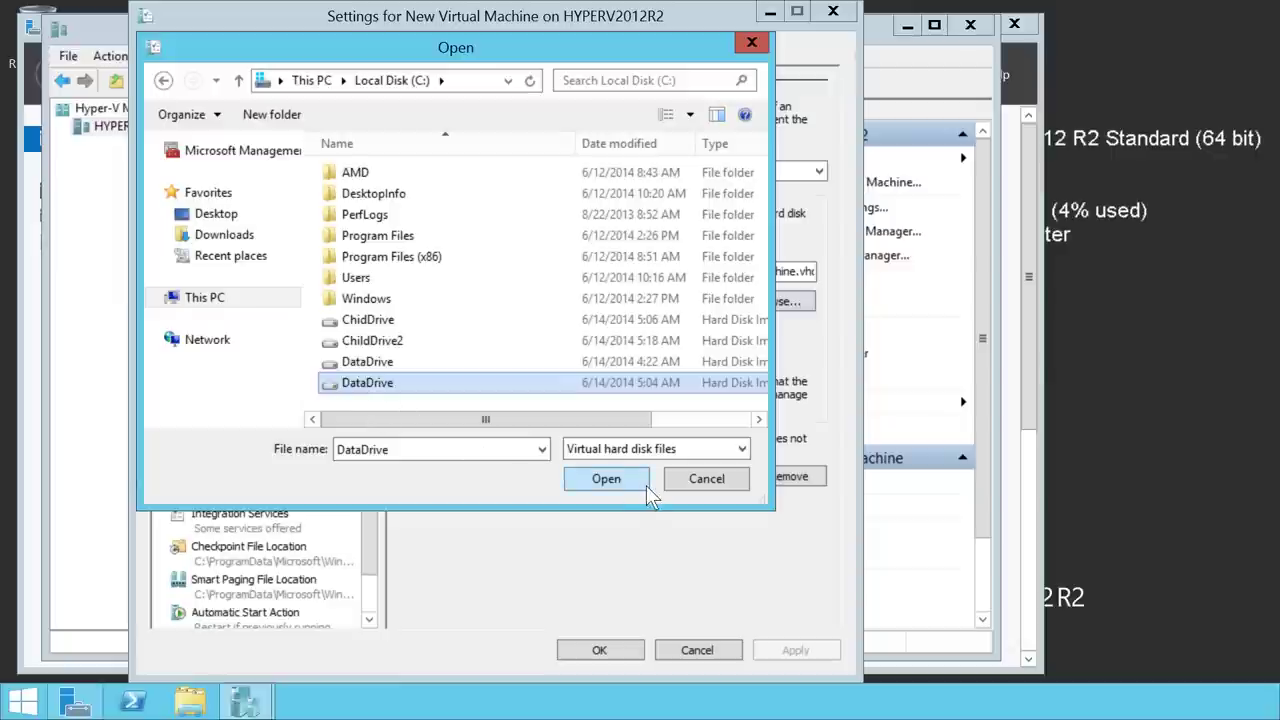
pyautogui.click(606, 479)
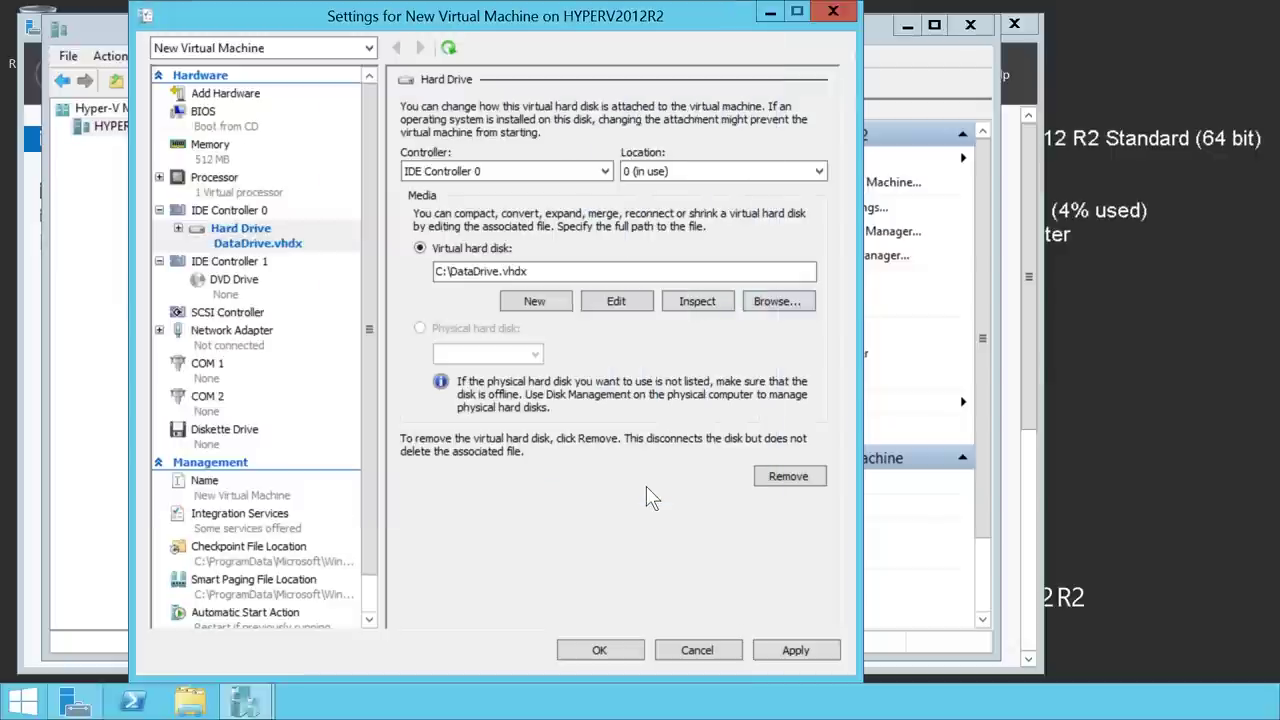
pyautogui.click(643, 658)
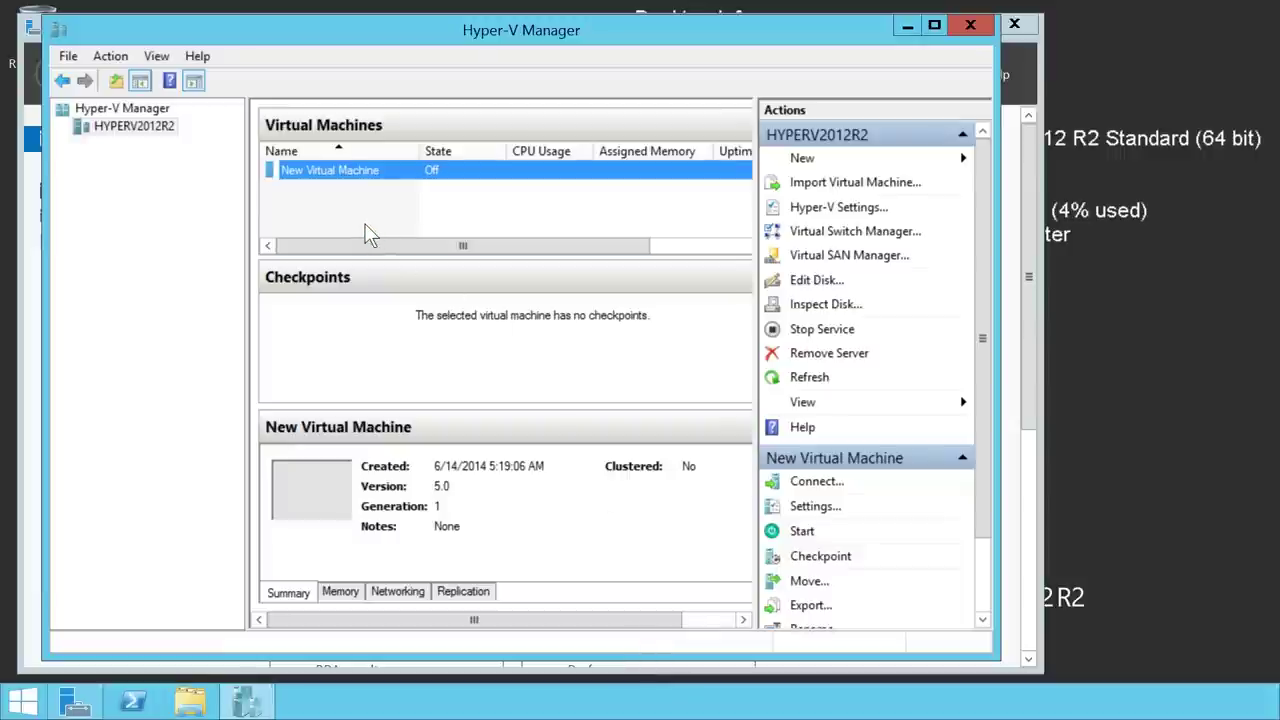